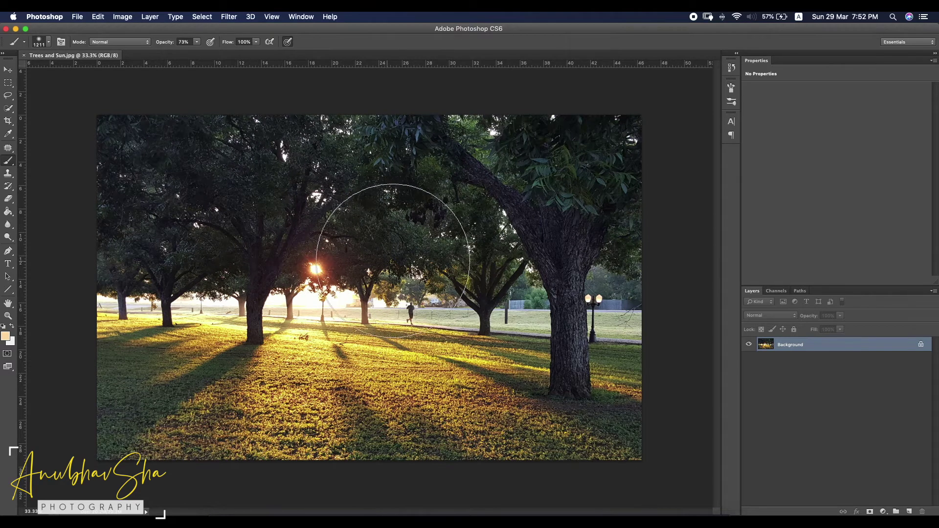
Step: Convert the locked Background into an editable layer and reduce the brush size to 177 px
{"action": "mouse_move", "coordinate": [408, 290]}
{"action": "left_mouse_down"}
{"action": "mouse_move", "coordinate": [313, 299]}
{"action": "mouse_move", "coordinate": [322, 300]}
{"action": "left_mouse_up"}
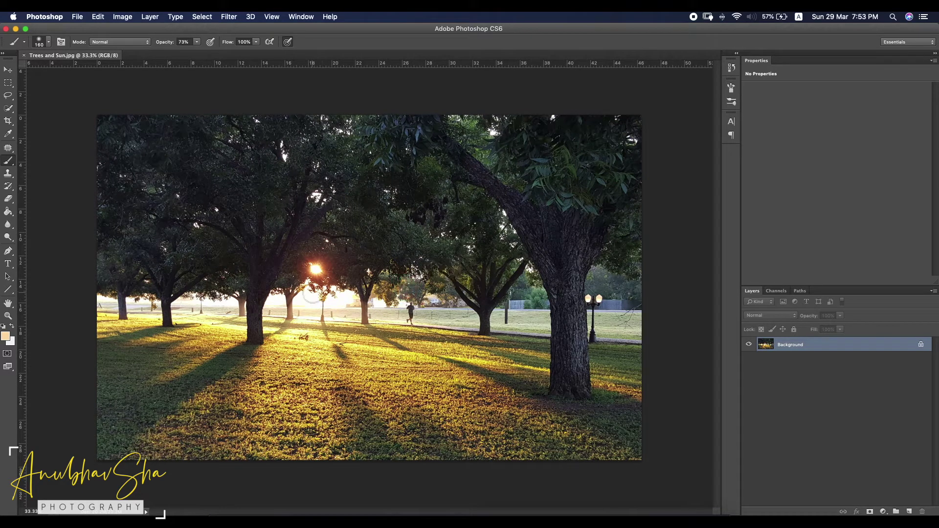
{"action": "double_click", "coordinate": [798, 346]}
{"action": "left_click", "coordinate": [543, 235]}
{"action": "left_click_drag", "start_coordinate": [294, 199], "coordinate": [295, 200]}
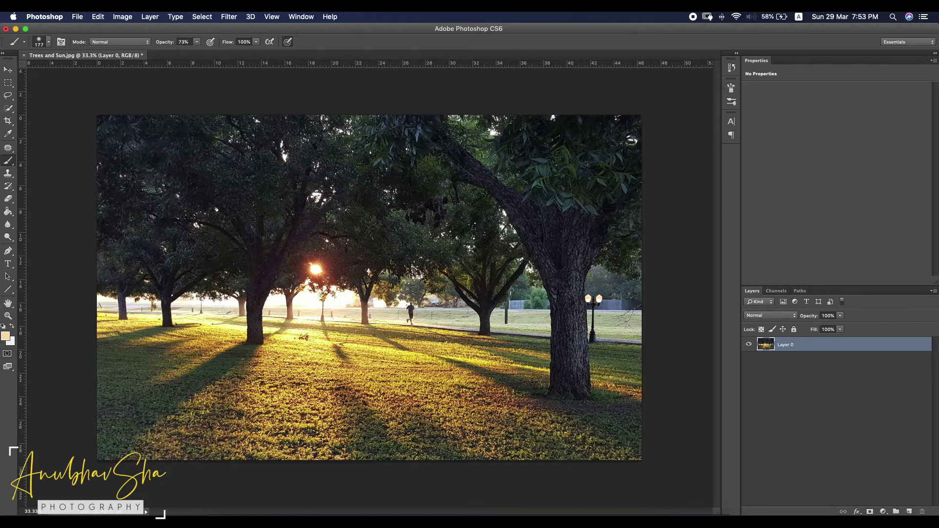
Step: Set the foreground colour to a warm golden orange, sampled from the sun's glow and adjusted in the Color Picker, for the Brush tool
{"action": "left_click", "coordinate": [6, 338]}
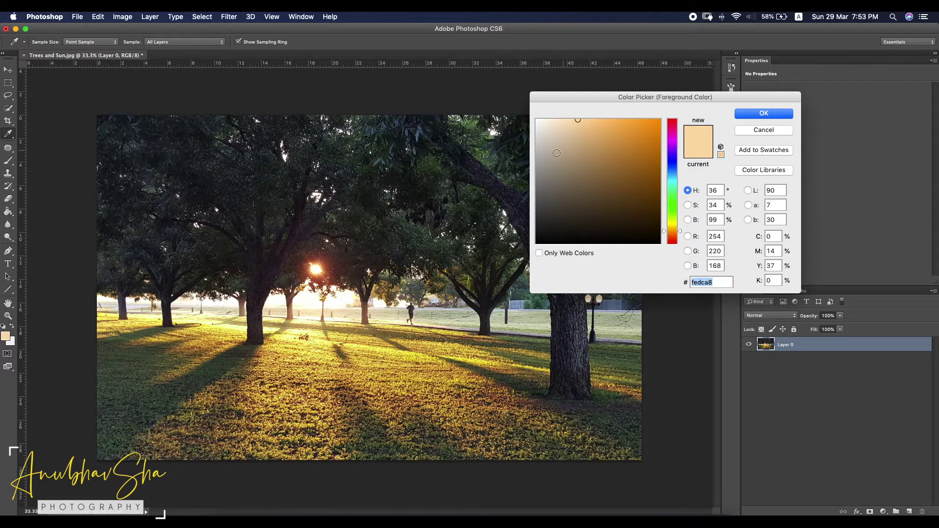
{"action": "left_click", "coordinate": [319, 266]}
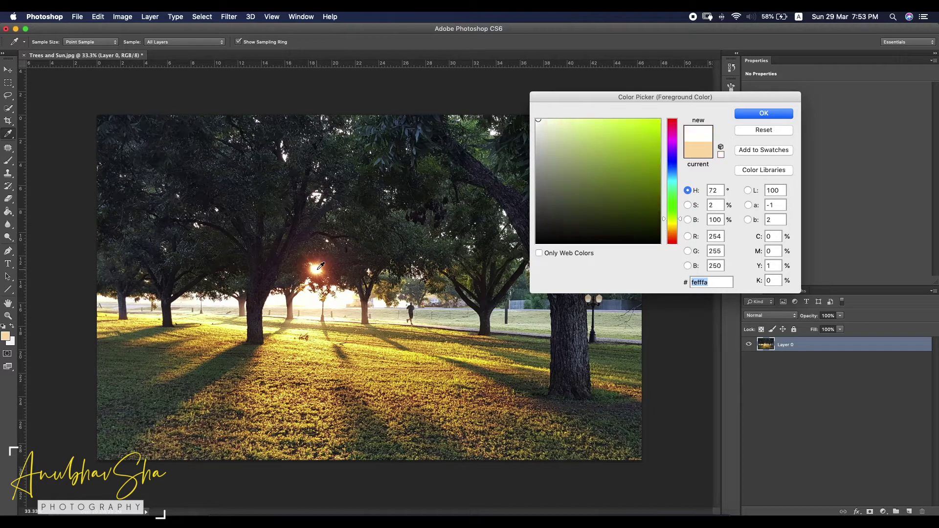
{"action": "left_click", "coordinate": [321, 269]}
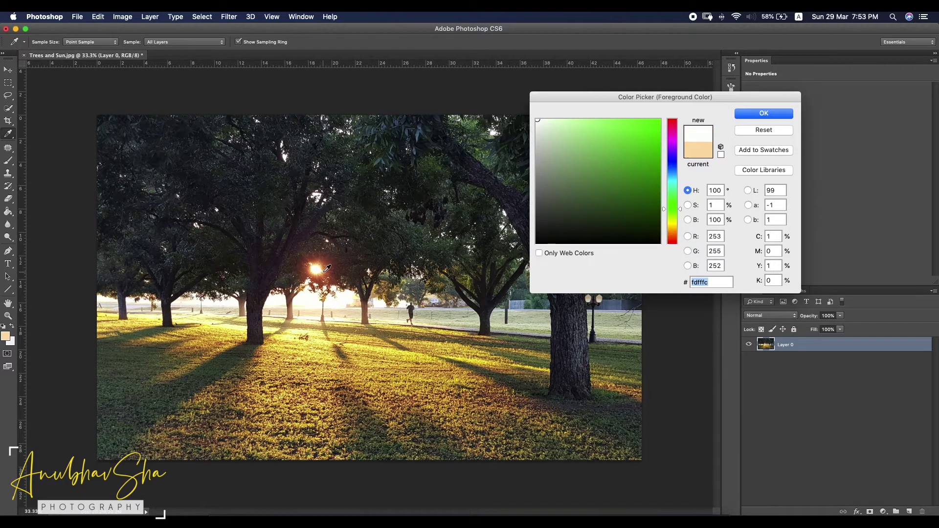
{"action": "left_click", "coordinate": [324, 270]}
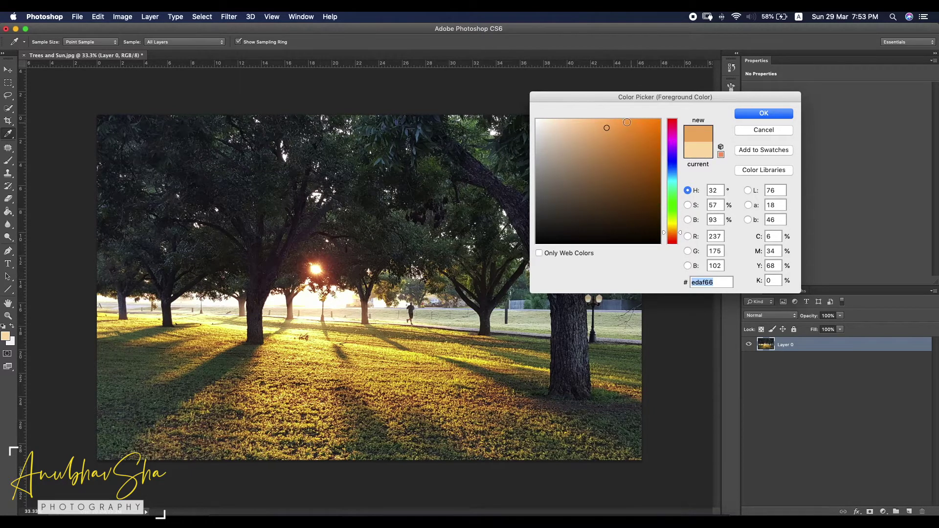
{"action": "left_click_drag", "start_coordinate": [608, 128], "coordinate": [600, 125]}
{"action": "left_click_drag", "start_coordinate": [673, 233], "coordinate": [672, 230]}
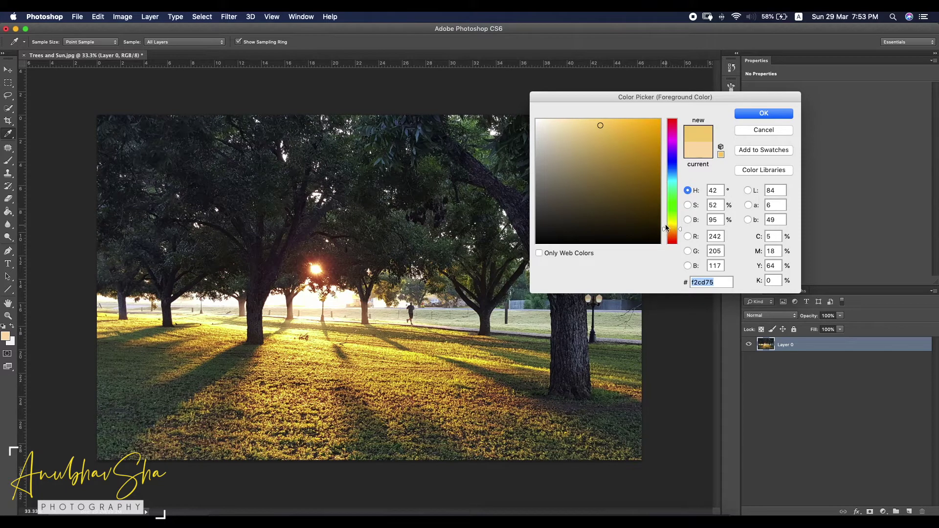
{"action": "left_click", "coordinate": [758, 113]}
{"action": "key", "text": "b"}
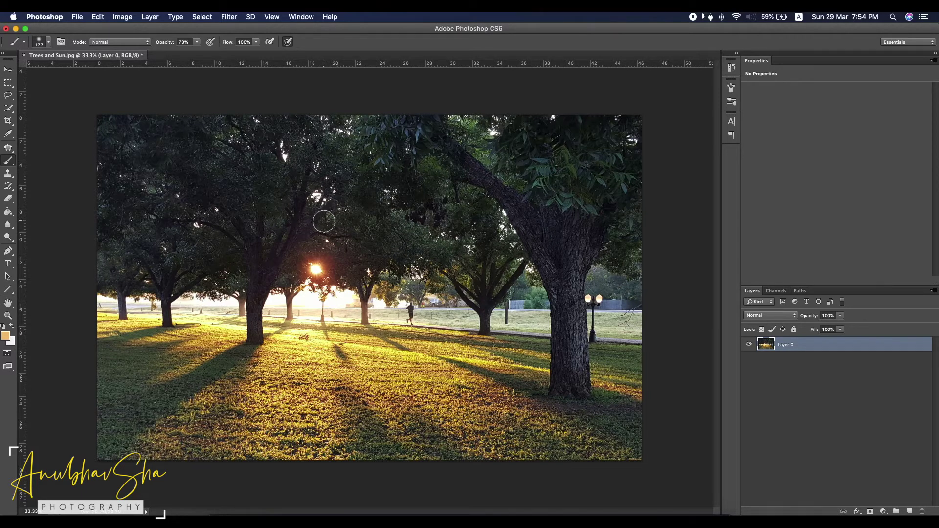
Step: Open the brush settings and show the Shape Dynamics options
{"action": "left_click", "coordinate": [300, 17]}
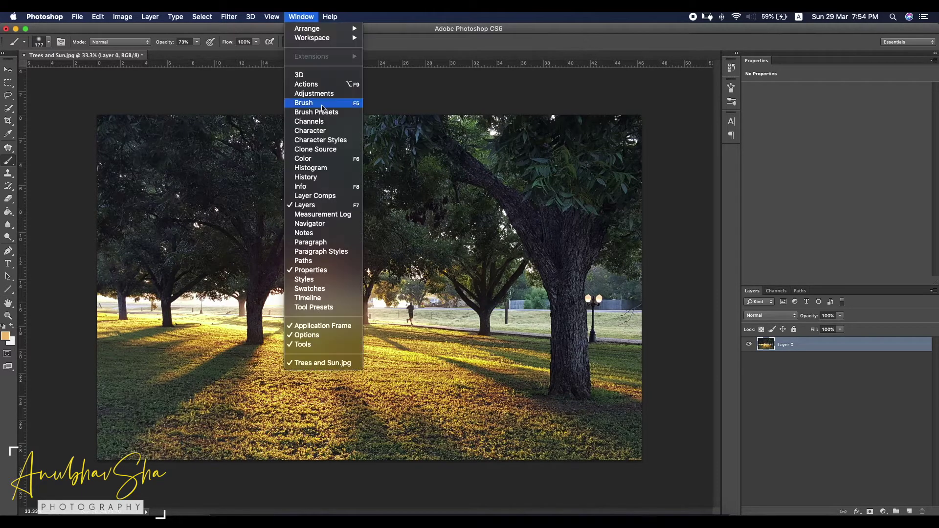
{"action": "left_click", "coordinate": [323, 105]}
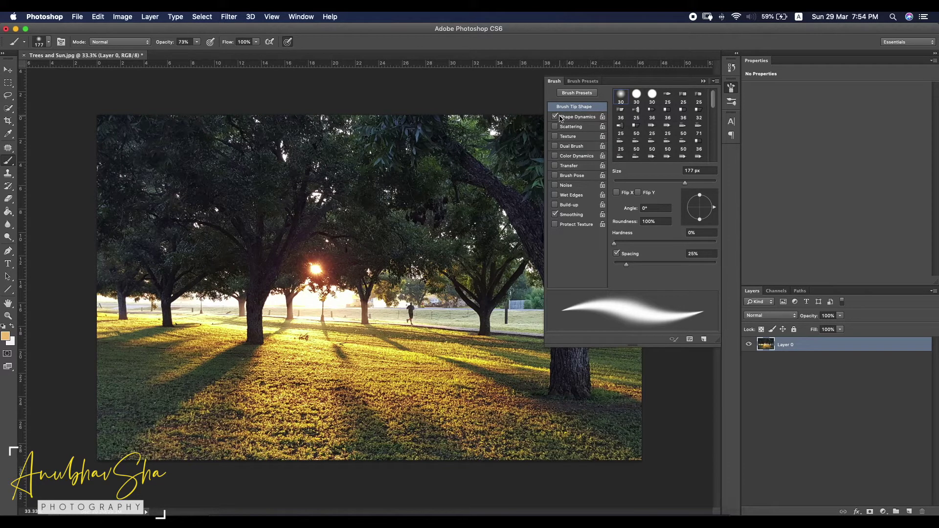
{"action": "left_click", "coordinate": [575, 117]}
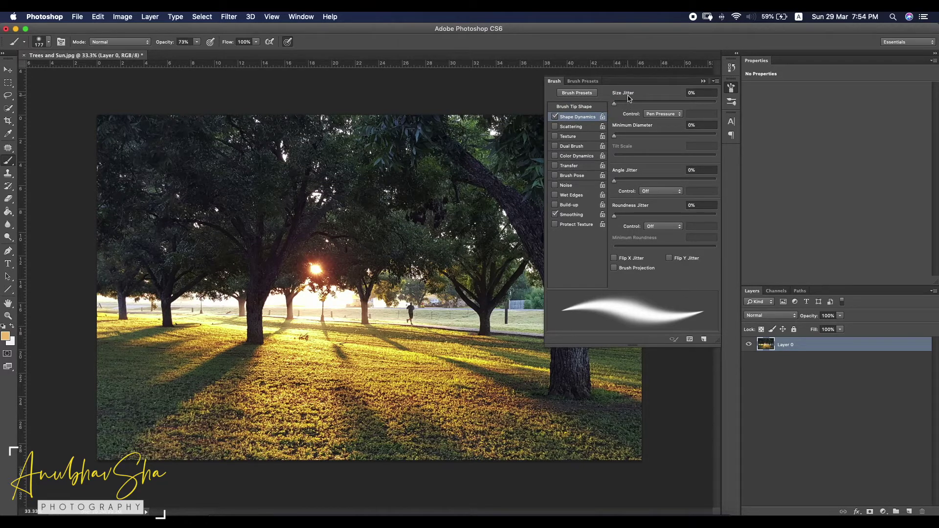
Step: Try Size Jitter at 44%, return it to 0%, and paint a looping test stroke over the trees
{"action": "mouse_move", "coordinate": [615, 103]}
{"action": "left_mouse_down"}
{"action": "mouse_move", "coordinate": [722, 112]}
{"action": "mouse_move", "coordinate": [618, 105]}
{"action": "mouse_move", "coordinate": [659, 109]}
{"action": "left_mouse_up"}
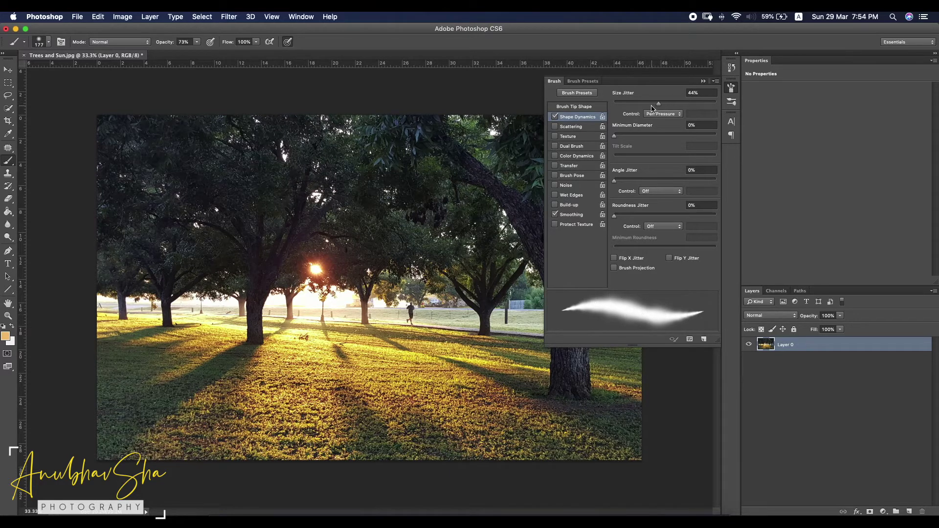
{"action": "mouse_move", "coordinate": [660, 106]}
{"action": "left_mouse_down"}
{"action": "mouse_move", "coordinate": [723, 112]}
{"action": "mouse_move", "coordinate": [614, 104]}
{"action": "left_mouse_up"}
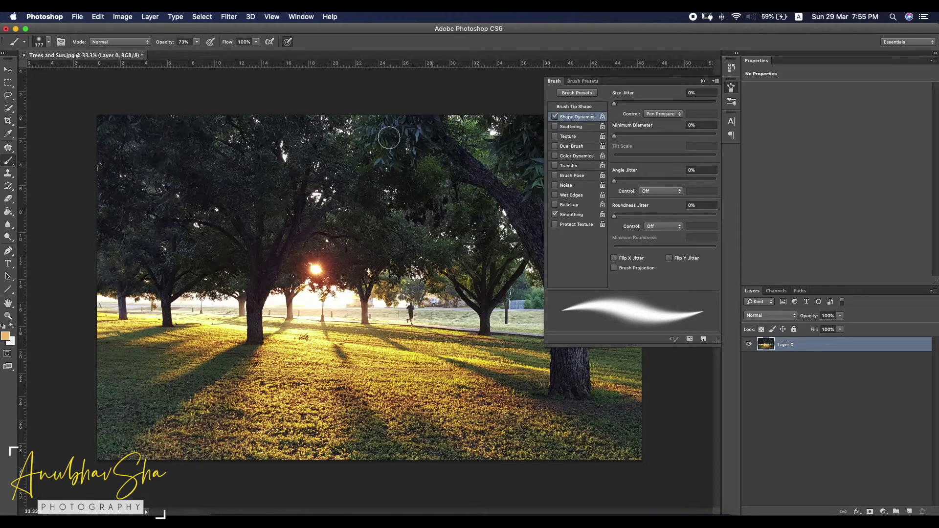
{"action": "mouse_move", "coordinate": [329, 185]}
{"action": "left_mouse_down"}
{"action": "mouse_move", "coordinate": [279, 193]}
{"action": "mouse_move", "coordinate": [287, 228]}
{"action": "mouse_move", "coordinate": [232, 254]}
{"action": "mouse_move", "coordinate": [207, 225]}
{"action": "mouse_move", "coordinate": [233, 196]}
{"action": "mouse_move", "coordinate": [255, 212]}
{"action": "mouse_move", "coordinate": [191, 184]}
{"action": "mouse_move", "coordinate": [192, 202]}
{"action": "mouse_move", "coordinate": [160, 225]}
{"action": "left_mouse_up"}
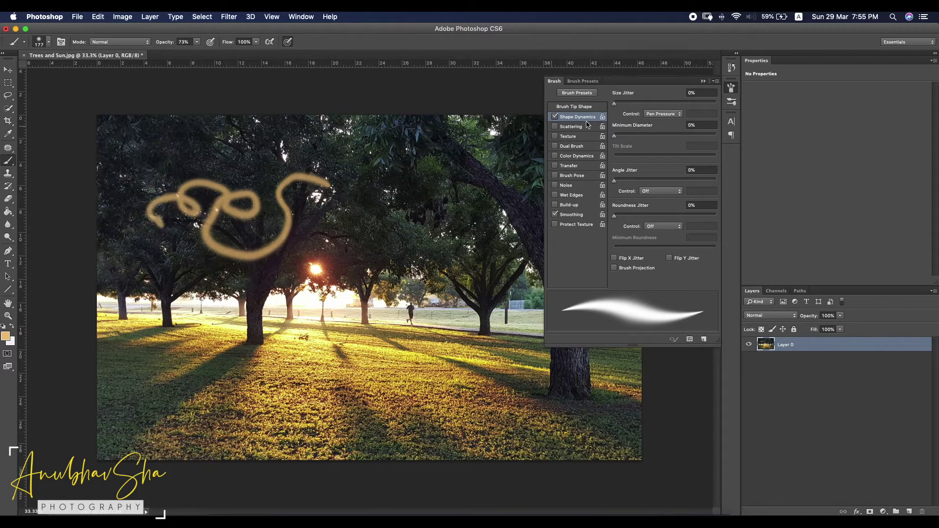
Step: Set the brush's Size Jitter to 100%, and enable Scattering with a high Scatter amount
{"action": "left_click_drag", "start_coordinate": [622, 103], "coordinate": [716, 103]}
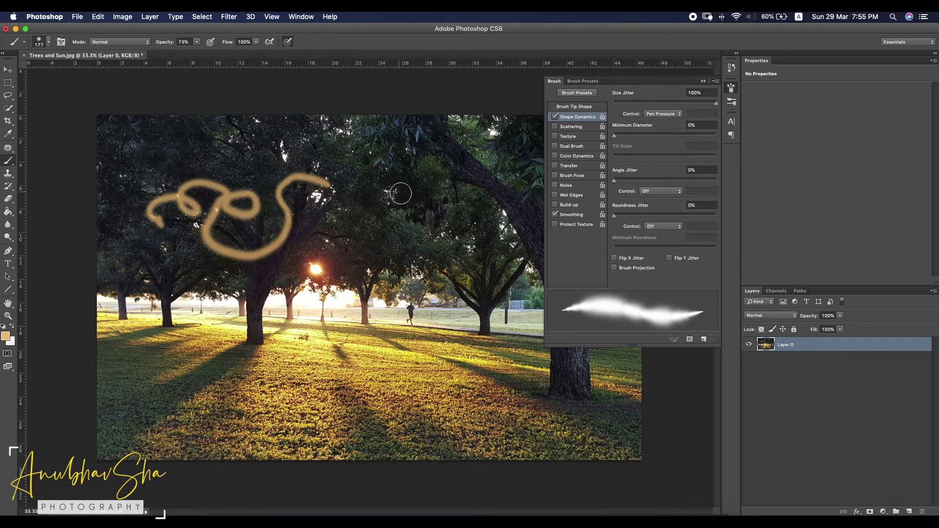
{"action": "mouse_move", "coordinate": [453, 190]}
{"action": "left_mouse_down"}
{"action": "mouse_move", "coordinate": [401, 213]}
{"action": "mouse_move", "coordinate": [342, 291]}
{"action": "mouse_move", "coordinate": [302, 308]}
{"action": "mouse_move", "coordinate": [311, 267]}
{"action": "mouse_move", "coordinate": [371, 203]}
{"action": "mouse_move", "coordinate": [382, 172]}
{"action": "mouse_move", "coordinate": [374, 148]}
{"action": "mouse_move", "coordinate": [310, 153]}
{"action": "left_mouse_up"}
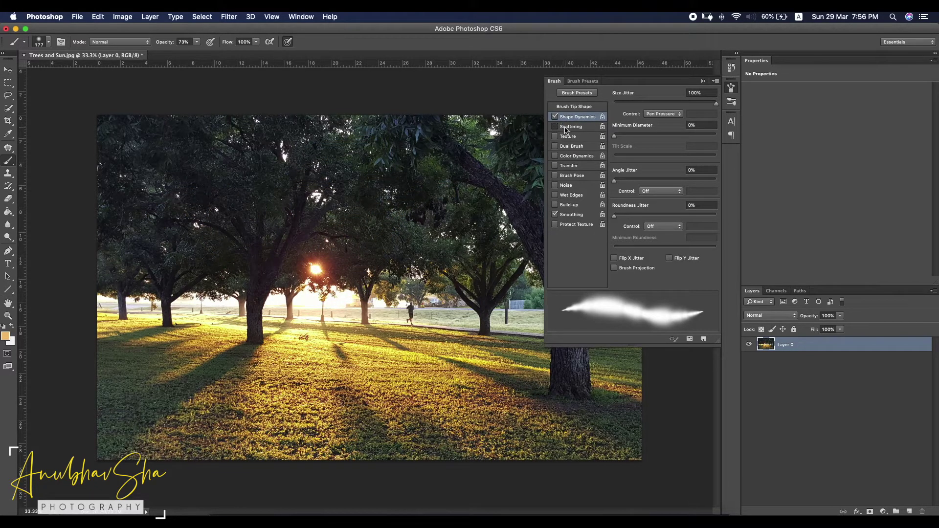
{"action": "left_click", "coordinate": [567, 127]}
{"action": "left_click_drag", "start_coordinate": [646, 103], "coordinate": [608, 103]}
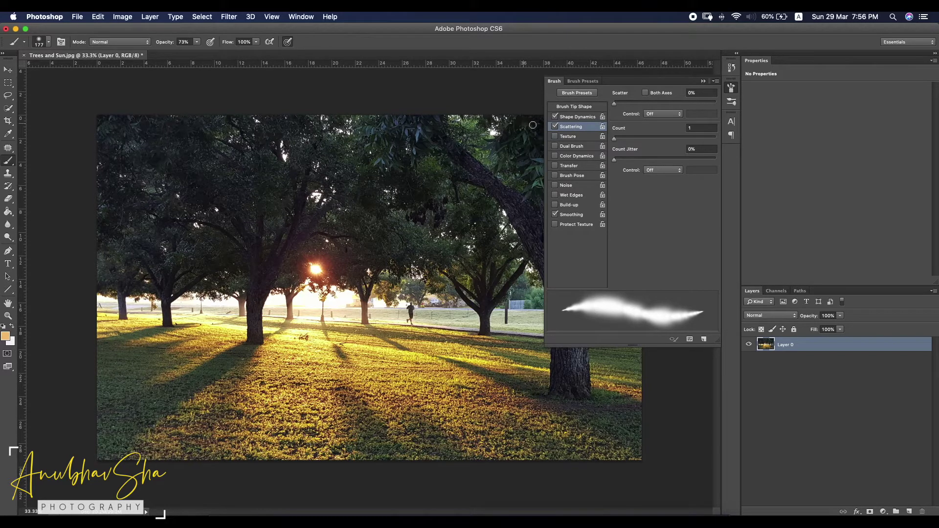
{"action": "mouse_move", "coordinate": [613, 106]}
{"action": "left_mouse_down"}
{"action": "mouse_move", "coordinate": [720, 115]}
{"action": "mouse_move", "coordinate": [677, 114]}
{"action": "mouse_move", "coordinate": [687, 114]}
{"action": "left_mouse_up"}
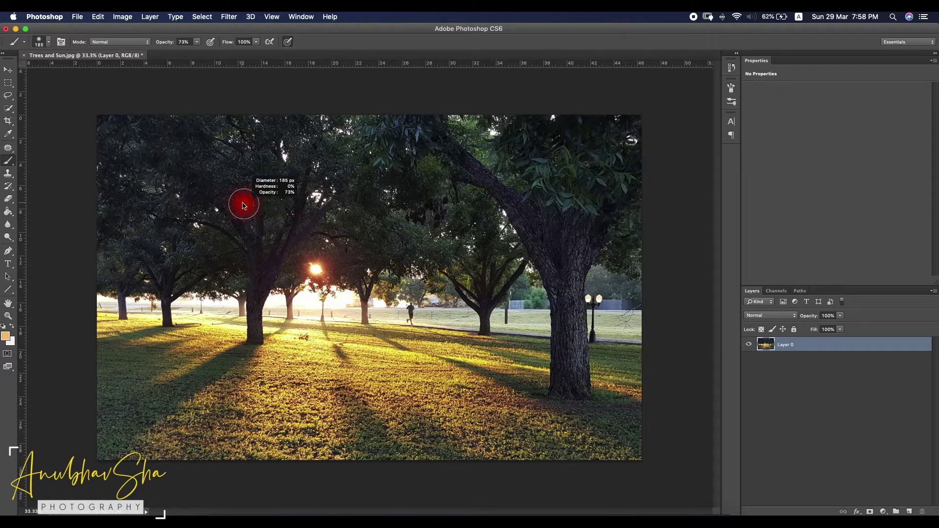
Step: Create a new layer and paint scattered soft dots over both sides of the photo with a 307 px brush
{"action": "left_click_drag", "start_coordinate": [246, 206], "coordinate": [257, 201]}
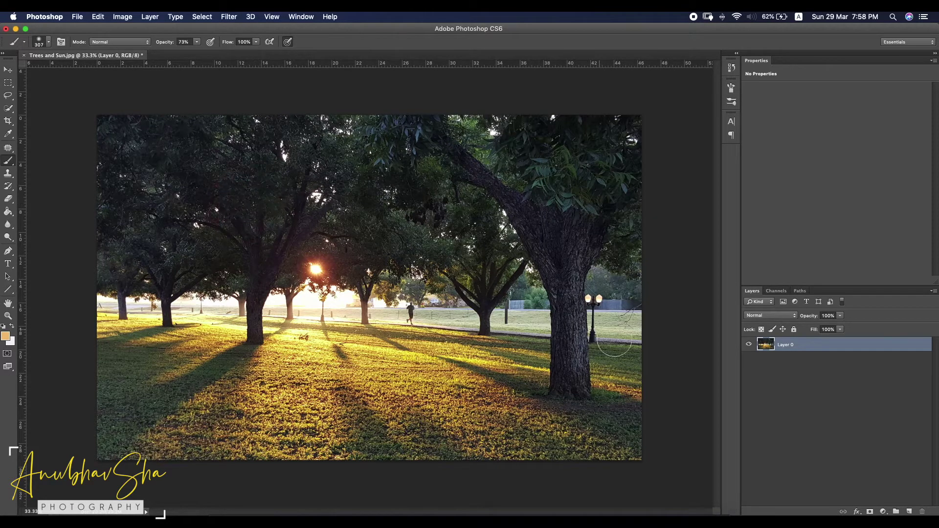
{"action": "left_click", "coordinate": [909, 511]}
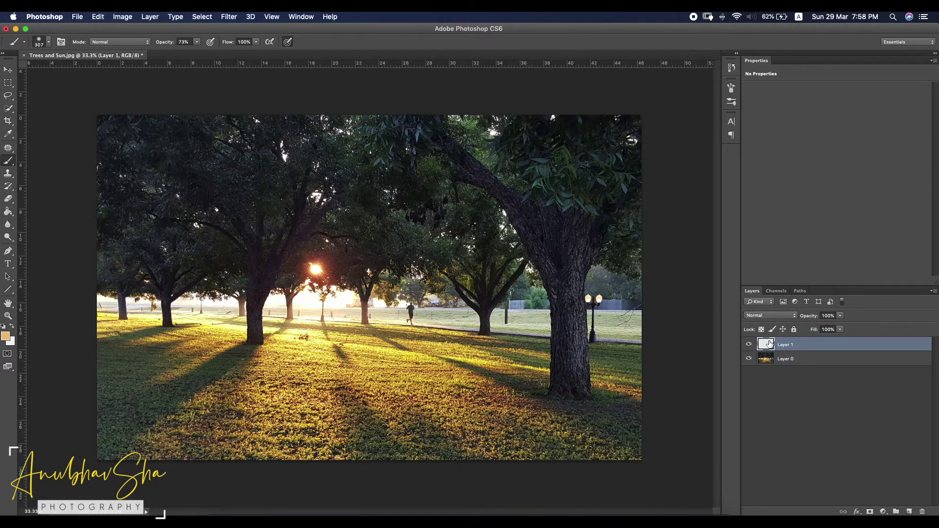
{"action": "mouse_move", "coordinate": [201, 166]}
{"action": "left_mouse_down"}
{"action": "mouse_move", "coordinate": [168, 189]}
{"action": "mouse_move", "coordinate": [130, 245]}
{"action": "mouse_move", "coordinate": [128, 320]}
{"action": "mouse_move", "coordinate": [160, 424]}
{"action": "mouse_move", "coordinate": [241, 474]}
{"action": "mouse_move", "coordinate": [556, 411]}
{"action": "mouse_move", "coordinate": [596, 288]}
{"action": "mouse_move", "coordinate": [549, 174]}
{"action": "mouse_move", "coordinate": [369, 117]}
{"action": "mouse_move", "coordinate": [231, 146]}
{"action": "mouse_move", "coordinate": [126, 205]}
{"action": "left_mouse_up"}
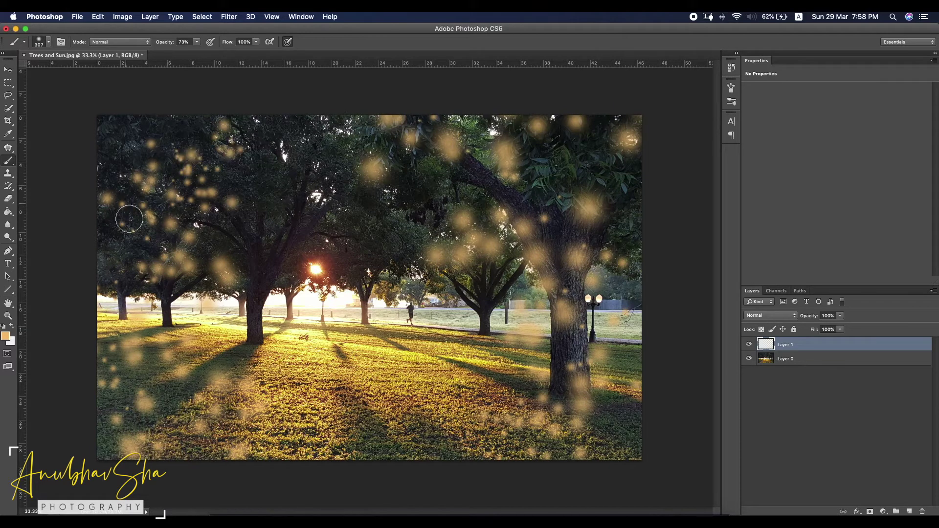
Step: Paint finer scattered dots around the sun and nearby branches, using smaller brush sizes such as 35 px and 198 px
{"action": "left_click_drag", "start_coordinate": [240, 291], "coordinate": [215, 295]}
{"action": "mouse_move", "coordinate": [312, 237]}
{"action": "left_mouse_down"}
{"action": "mouse_move", "coordinate": [282, 252]}
{"action": "mouse_move", "coordinate": [267, 285]}
{"action": "left_mouse_up"}
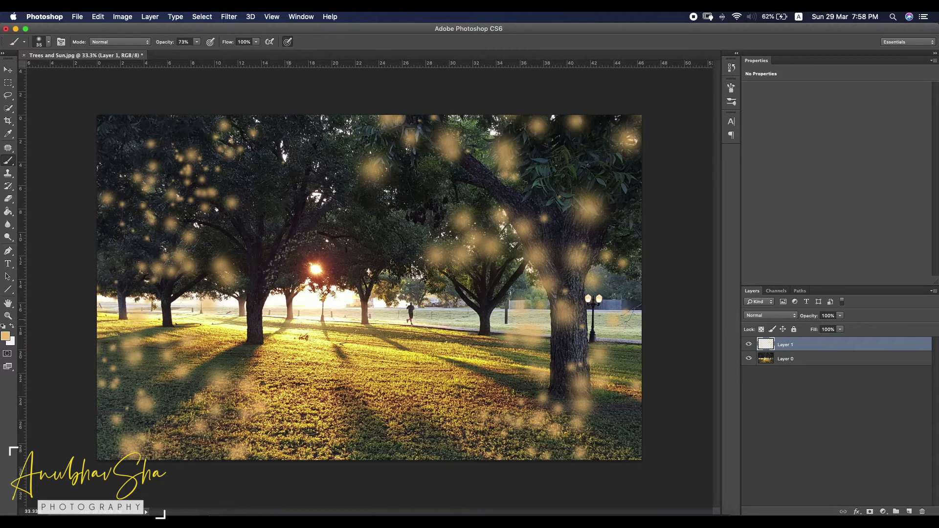
{"action": "mouse_move", "coordinate": [383, 298]}
{"action": "left_mouse_down"}
{"action": "mouse_move", "coordinate": [367, 259]}
{"action": "mouse_move", "coordinate": [325, 260]}
{"action": "mouse_move", "coordinate": [337, 274]}
{"action": "mouse_move", "coordinate": [299, 247]}
{"action": "mouse_move", "coordinate": [331, 271]}
{"action": "mouse_move", "coordinate": [363, 255]}
{"action": "mouse_move", "coordinate": [352, 215]}
{"action": "mouse_move", "coordinate": [255, 235]}
{"action": "mouse_move", "coordinate": [250, 352]}
{"action": "mouse_move", "coordinate": [269, 379]}
{"action": "left_mouse_up"}
{"action": "mouse_move", "coordinate": [396, 224]}
{"action": "left_mouse_down"}
{"action": "mouse_move", "coordinate": [417, 266]}
{"action": "mouse_move", "coordinate": [336, 351]}
{"action": "mouse_move", "coordinate": [411, 247]}
{"action": "mouse_move", "coordinate": [394, 216]}
{"action": "mouse_move", "coordinate": [418, 170]}
{"action": "left_mouse_up"}
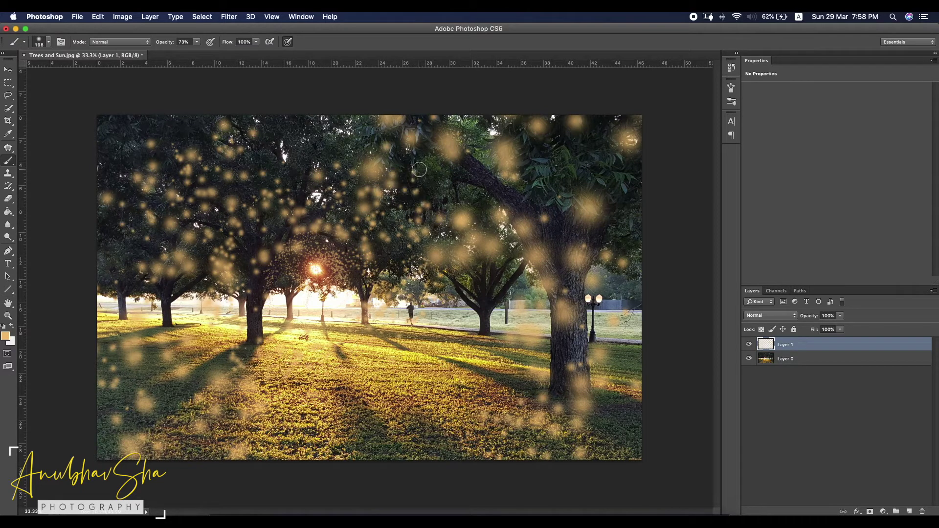
{"action": "left_click", "coordinate": [311, 178]}
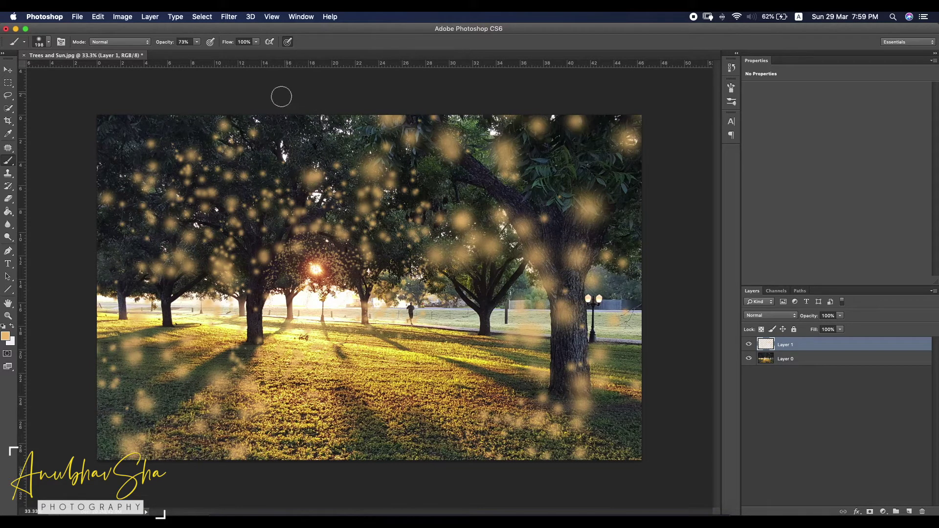
Step: Apply a Radial Blur with the Zoom method, Good quality and maximum amount to the dots layer, and compare the photo with the layer hidden
{"action": "left_click", "coordinate": [231, 18]}
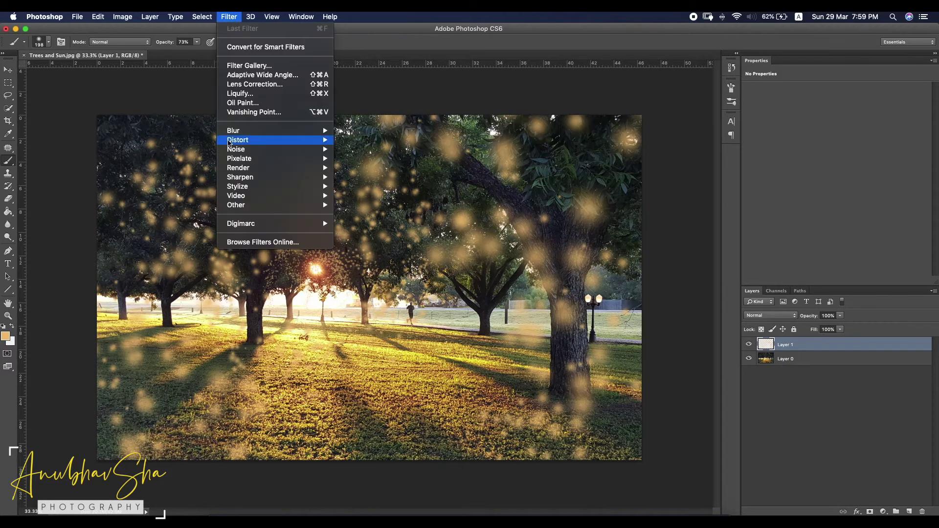
{"action": "mouse_move", "coordinate": [249, 134]}
{"action": "left_click", "coordinate": [358, 234]}
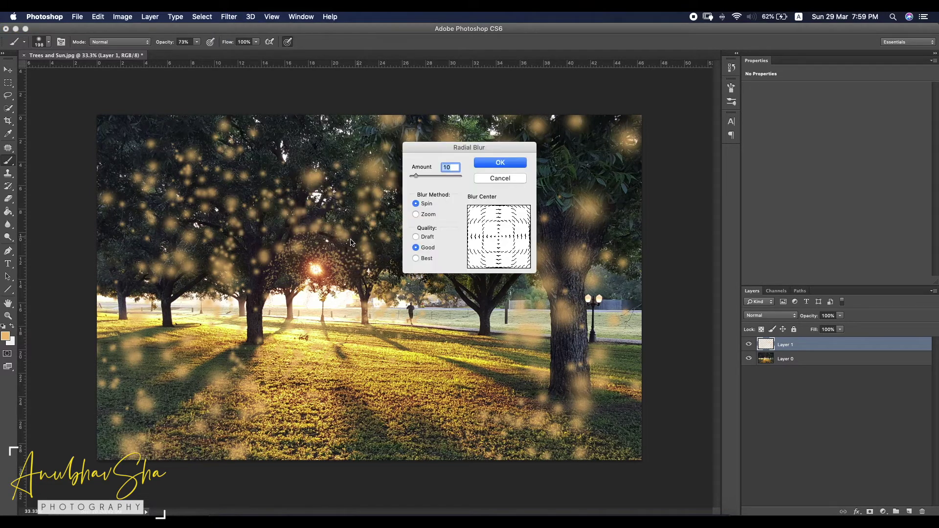
{"action": "left_click", "coordinate": [416, 215]}
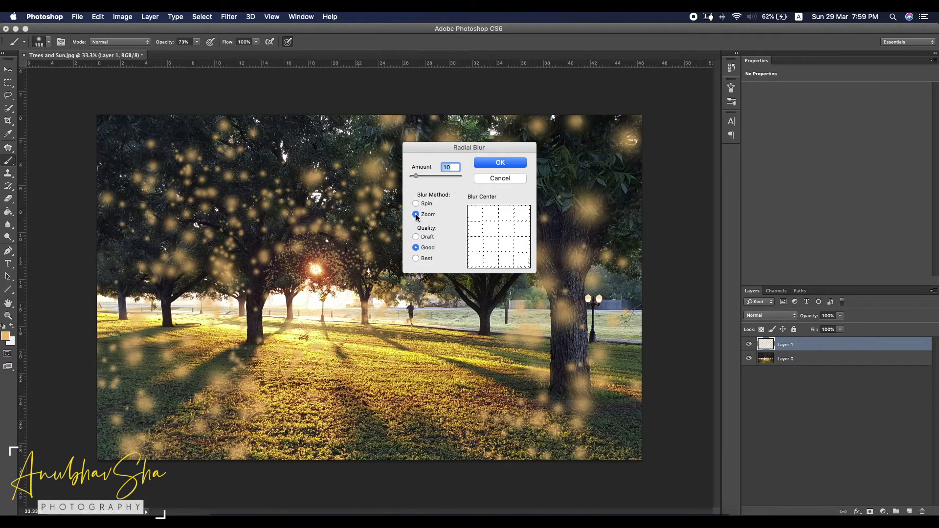
{"action": "left_click_drag", "start_coordinate": [416, 177], "coordinate": [460, 175]}
{"action": "left_click", "coordinate": [498, 164]}
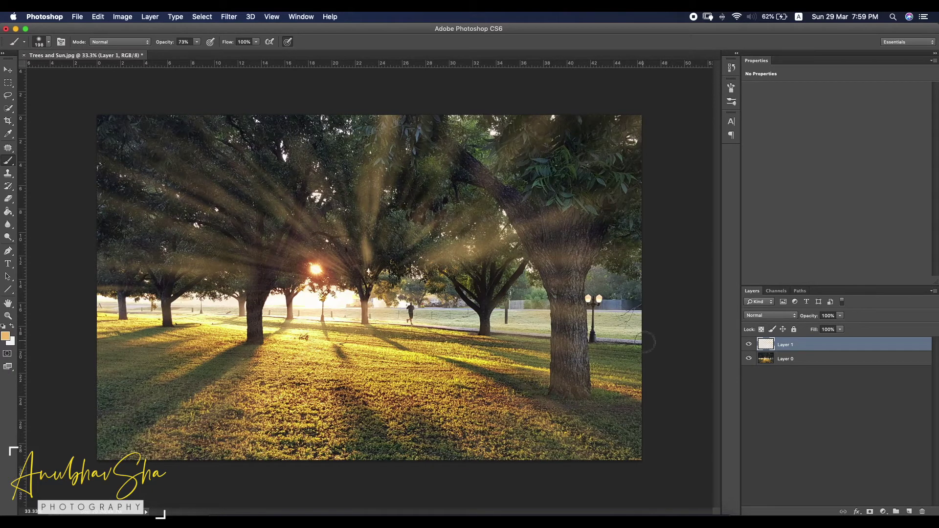
{"action": "left_click", "coordinate": [749, 345]}
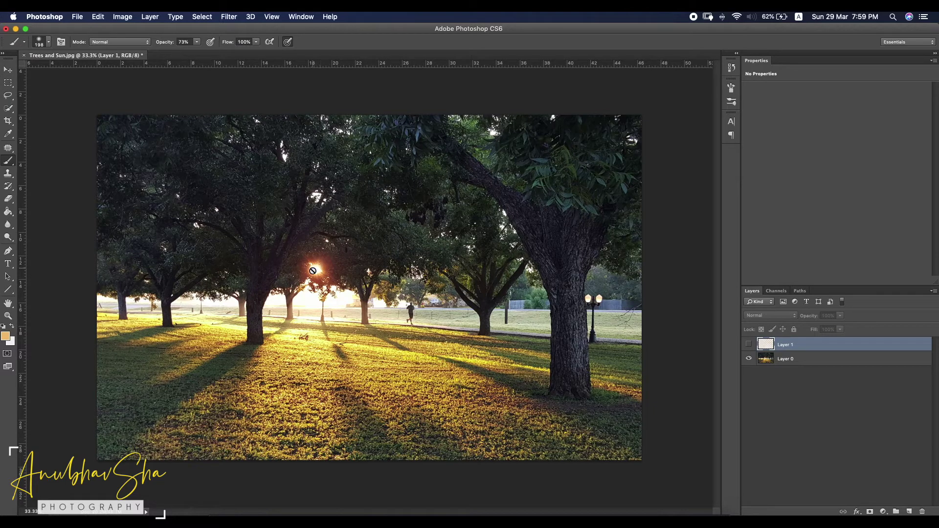
{"action": "left_click", "coordinate": [749, 345]}
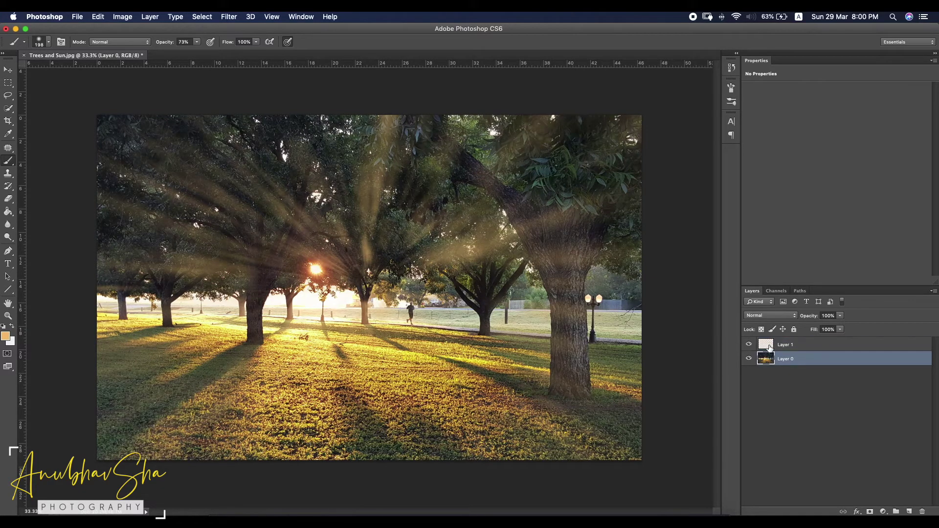
Step: Free-transform the light-ray layer and move it so the rays radiate from the sun
{"action": "left_click", "coordinate": [766, 348]}
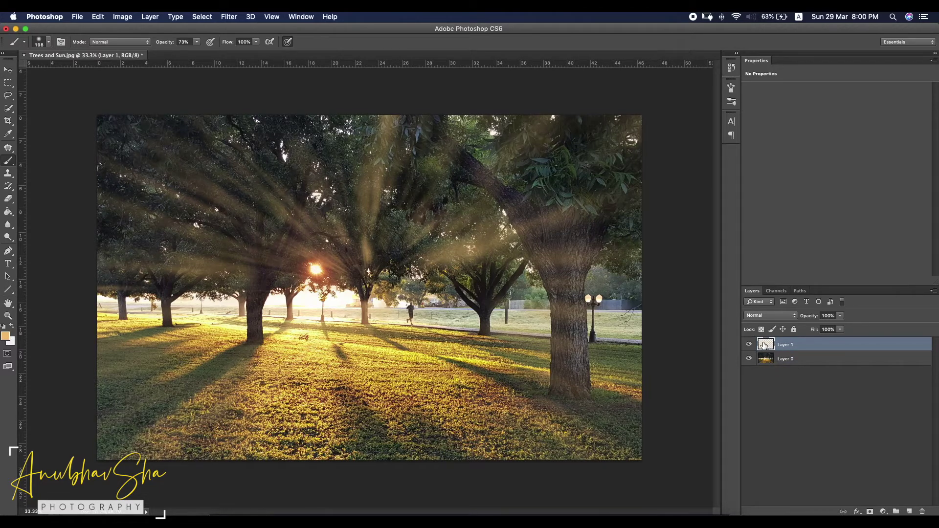
{"action": "key", "text": "ctrl+t"}
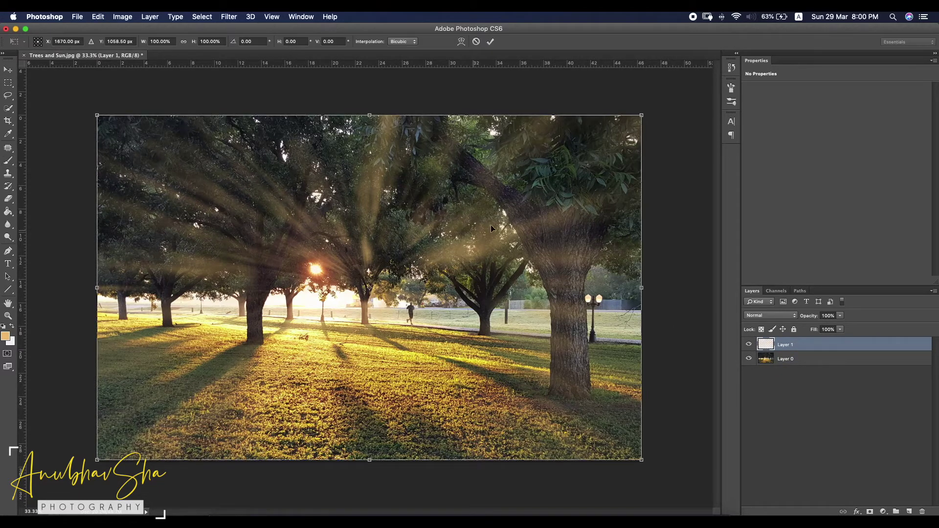
{"action": "left_click_drag", "start_coordinate": [390, 271], "coordinate": [341, 255]}
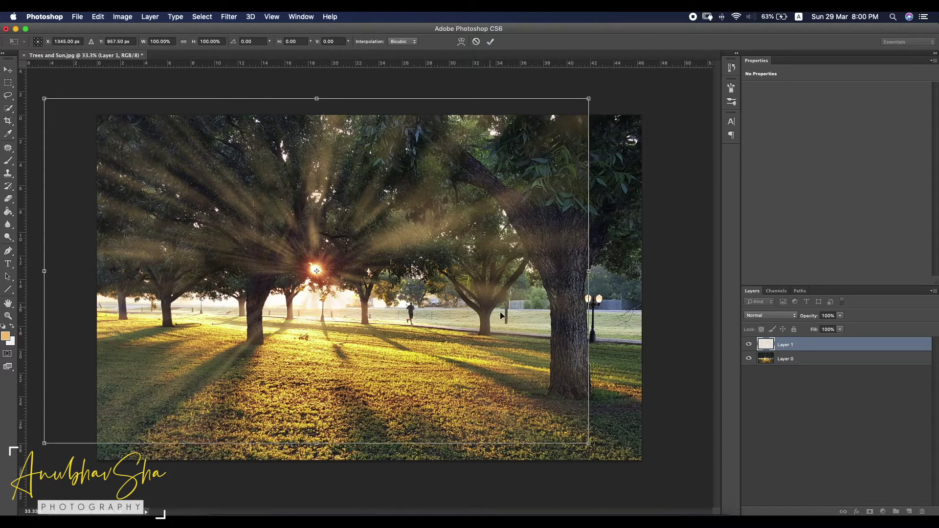
Step: Stretch the light-ray layer to cover the photo's right and lower edges, keep its rays aligned with the sun, and commit the transform
{"action": "left_click_drag", "start_coordinate": [588, 271], "coordinate": [676, 278]}
{"action": "left_click_drag", "start_coordinate": [557, 278], "coordinate": [513, 284]}
{"action": "left_click_drag", "start_coordinate": [632, 448], "coordinate": [645, 461]}
{"action": "left_click_drag", "start_coordinate": [511, 331], "coordinate": [501, 321]}
{"action": "key", "text": "Return"}
{"action": "key", "text": "b"}
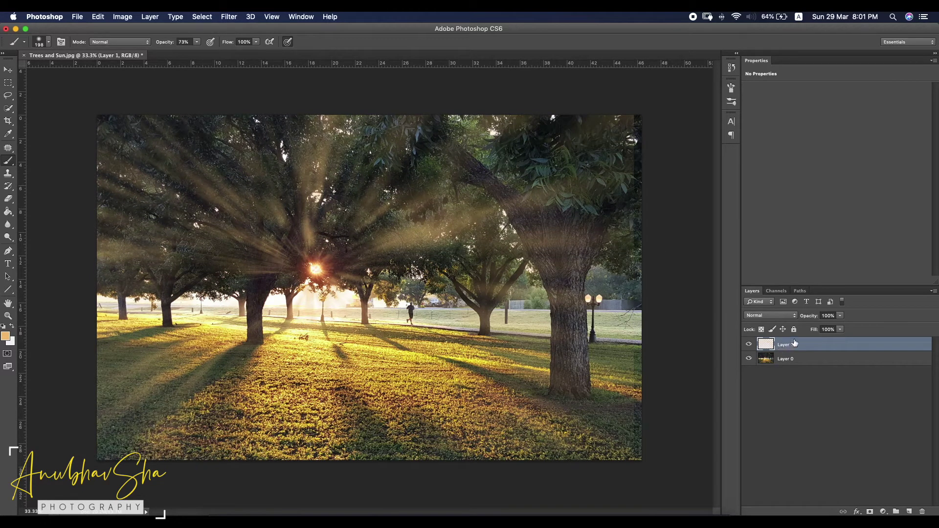
Step: Set the light-ray layer's opacity to 97%
{"action": "left_click_drag", "start_coordinate": [816, 316], "coordinate": [814, 320]}
{"action": "left_click_drag", "start_coordinate": [813, 320], "coordinate": [819, 320]}
{"action": "key", "text": "super+0"}
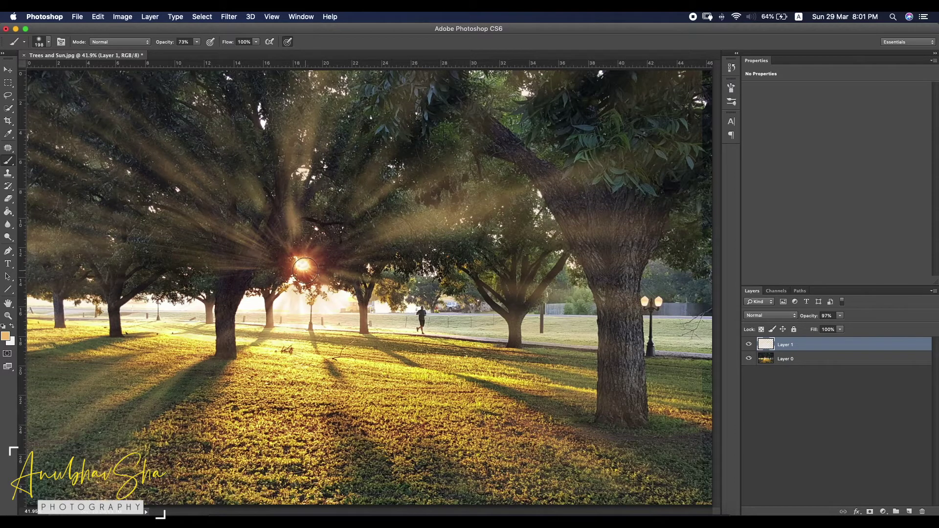
Step: Rename the light-ray layer to "rays" and add a white layer mask to it
{"action": "key", "text": "super+equal"}
{"action": "key", "text": "super+equal"}
{"action": "key", "text": "super+equal"}
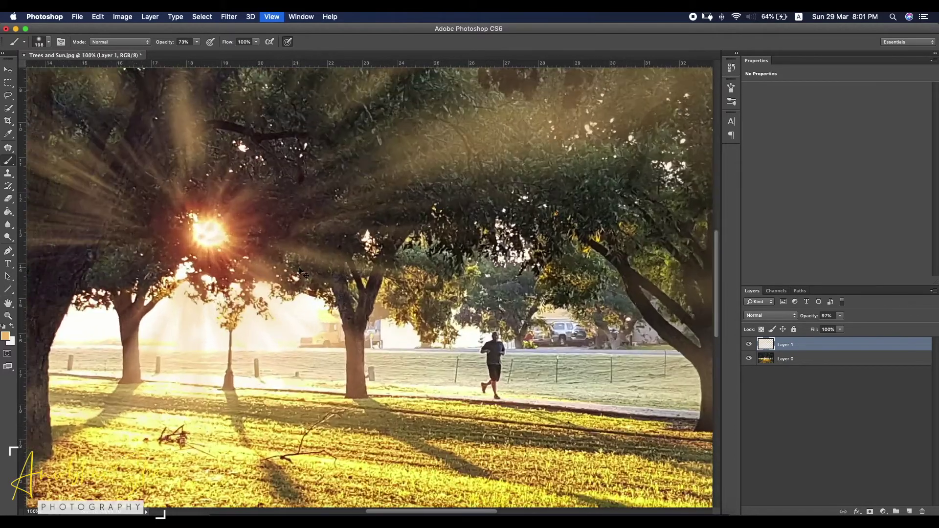
{"action": "left_click_drag", "start_coordinate": [230, 274], "coordinate": [335, 379]}
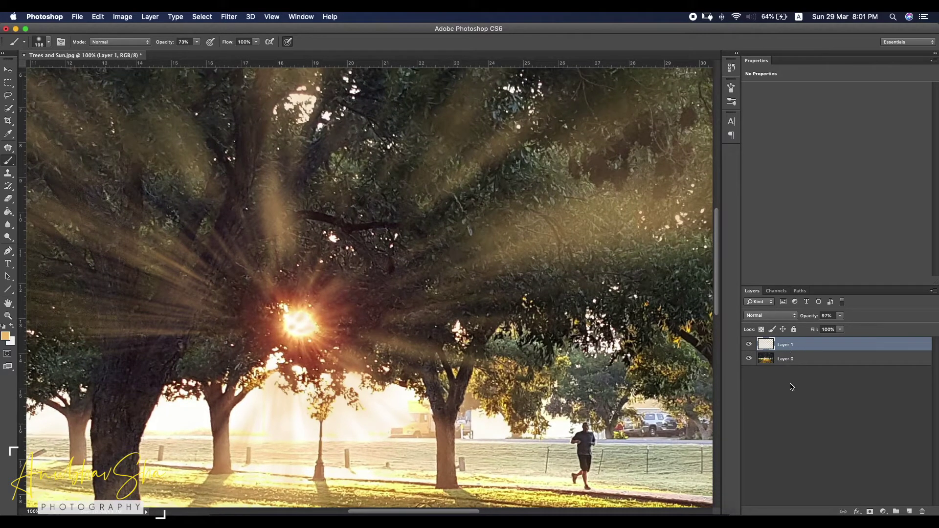
{"action": "double_click", "coordinate": [785, 343]}
{"action": "type", "text": "rays"}
{"action": "key", "text": "Return"}
{"action": "left_click", "coordinate": [870, 512]}
Step: Mask the rays off the sun's disc with a black brush of size 79 at 81% opacity
{"action": "key", "text": "x"}
{"action": "left_click_drag", "start_coordinate": [304, 334], "coordinate": [276, 333], "text": "ctrl+alt"}
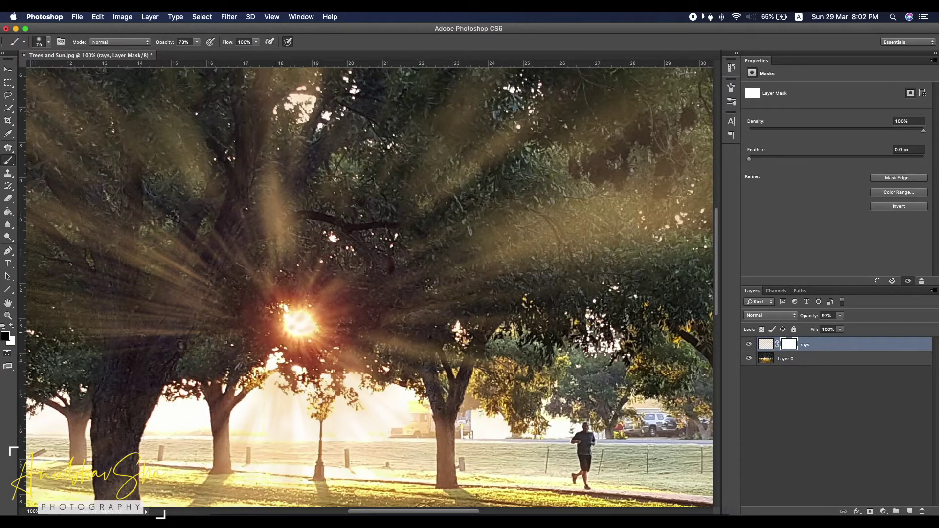
{"action": "left_click_drag", "start_coordinate": [197, 43], "coordinate": [188, 51]}
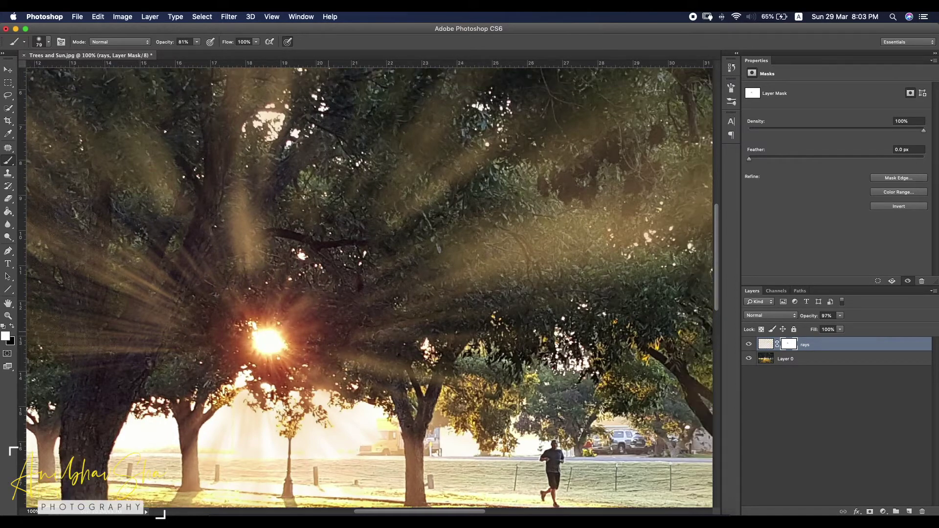
{"action": "scroll", "coordinate": [323, 313], "scroll_direction": "down", "scroll_amount": 2}
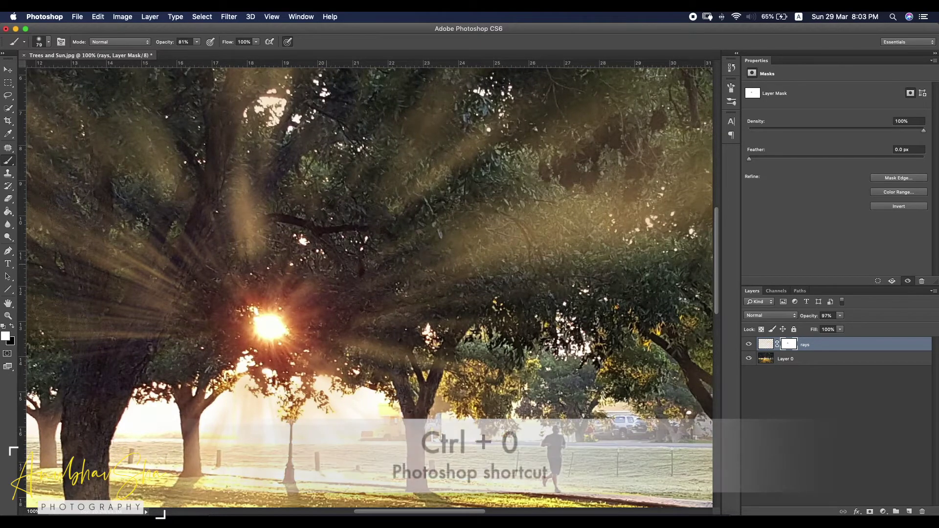
{"action": "key", "text": "ctrl+0"}
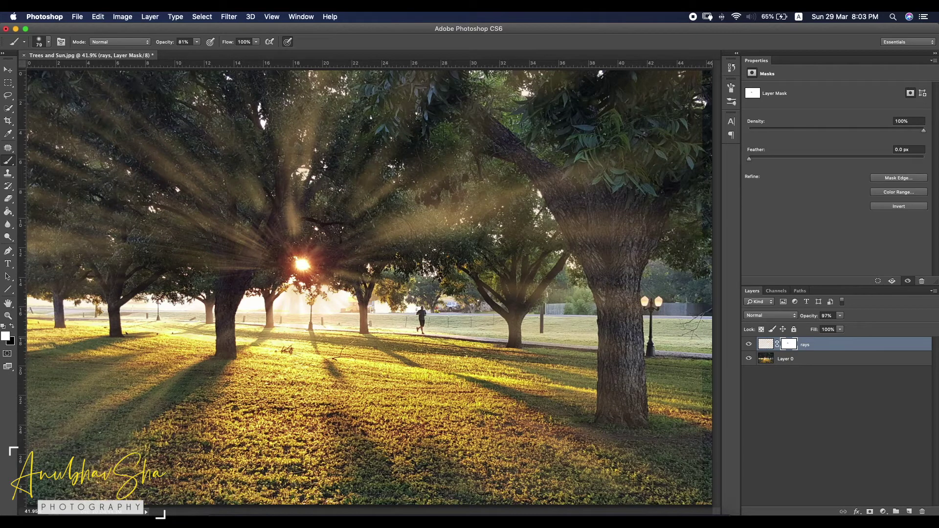
Step: Try the Multiply, Lighten, Screen, Linear Dodge (Add) and Lighter Color blend modes on the rays layer
{"action": "left_click", "coordinate": [765, 344]}
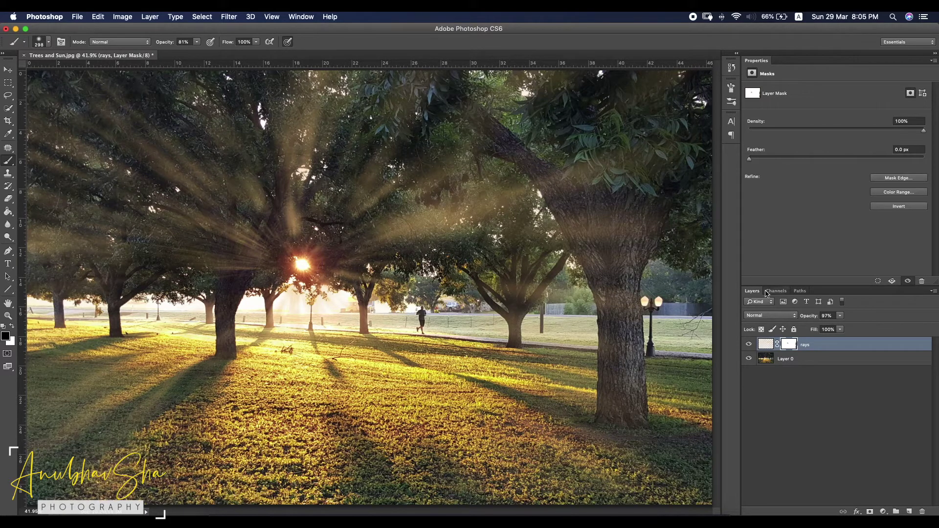
{"action": "left_click", "coordinate": [762, 317]}
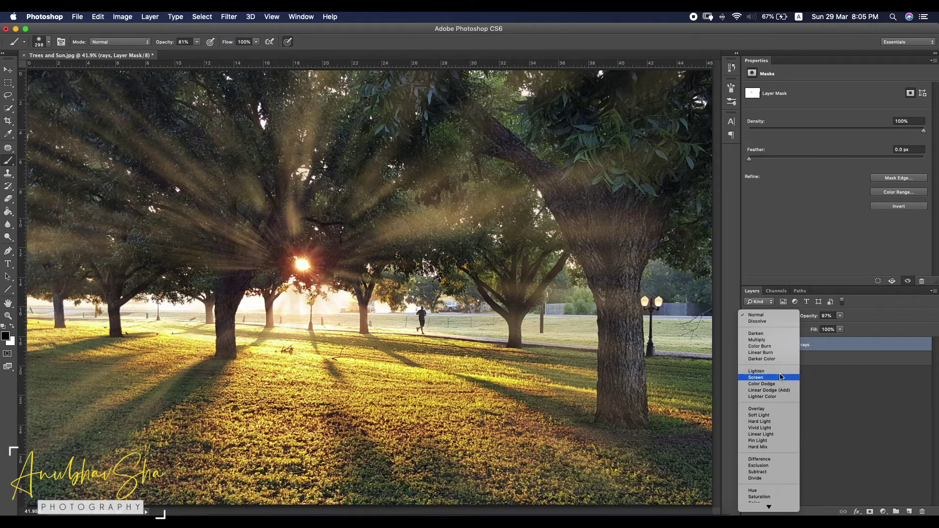
{"action": "left_click", "coordinate": [782, 342]}
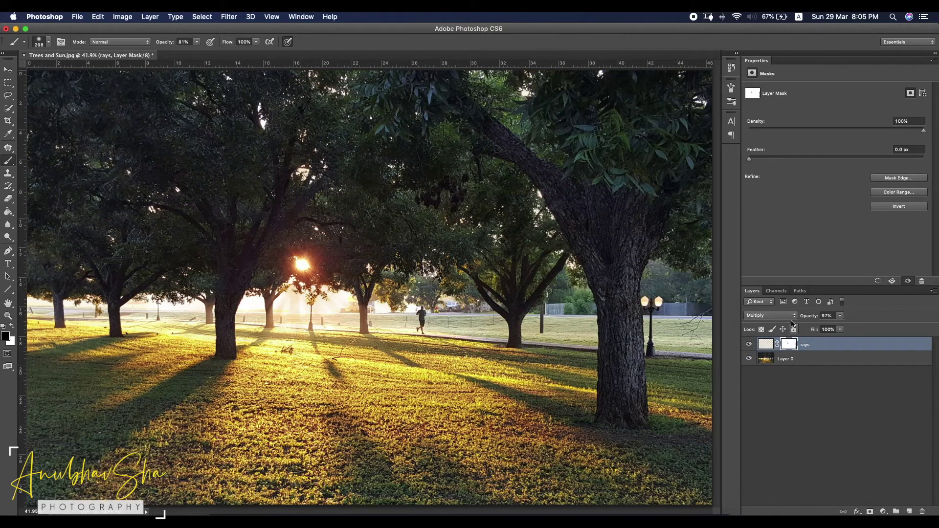
{"action": "left_click", "coordinate": [783, 316]}
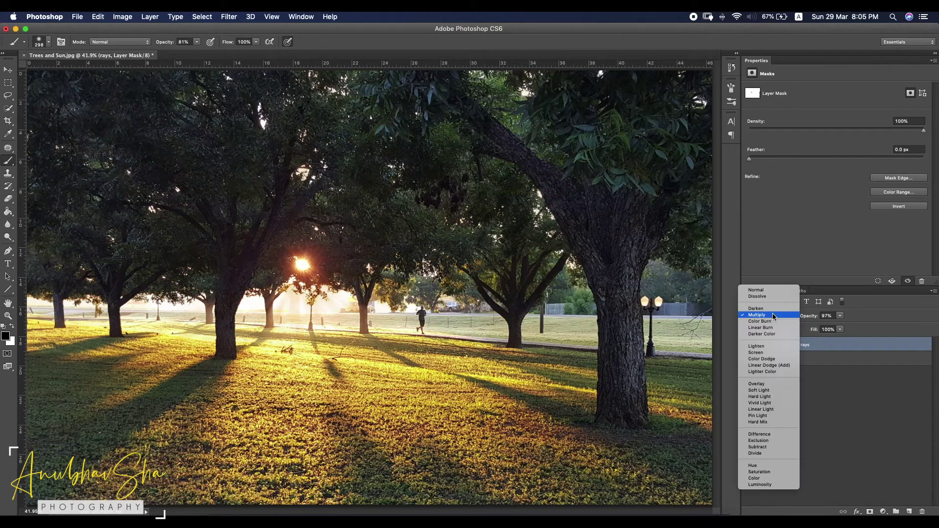
{"action": "left_click", "coordinate": [768, 348]}
{"action": "left_click", "coordinate": [783, 320]}
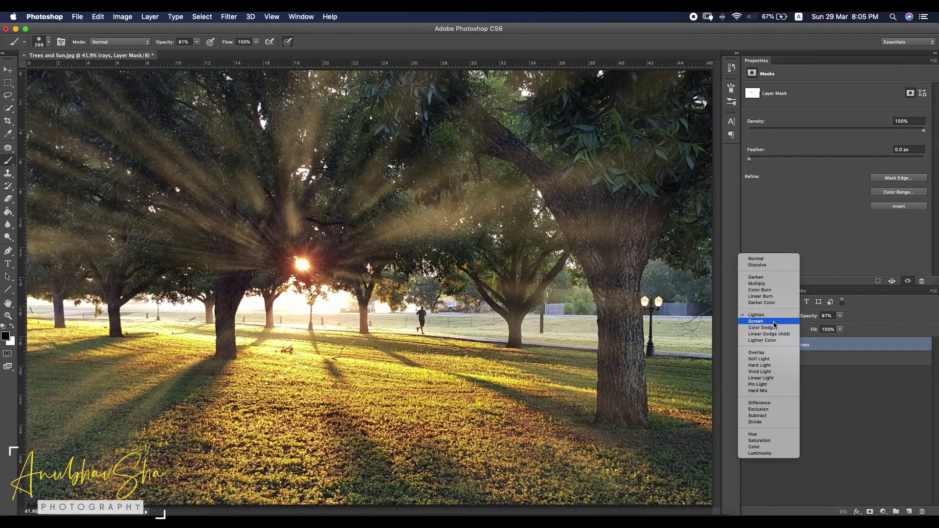
{"action": "left_click", "coordinate": [773, 322]}
{"action": "left_click", "coordinate": [771, 317]}
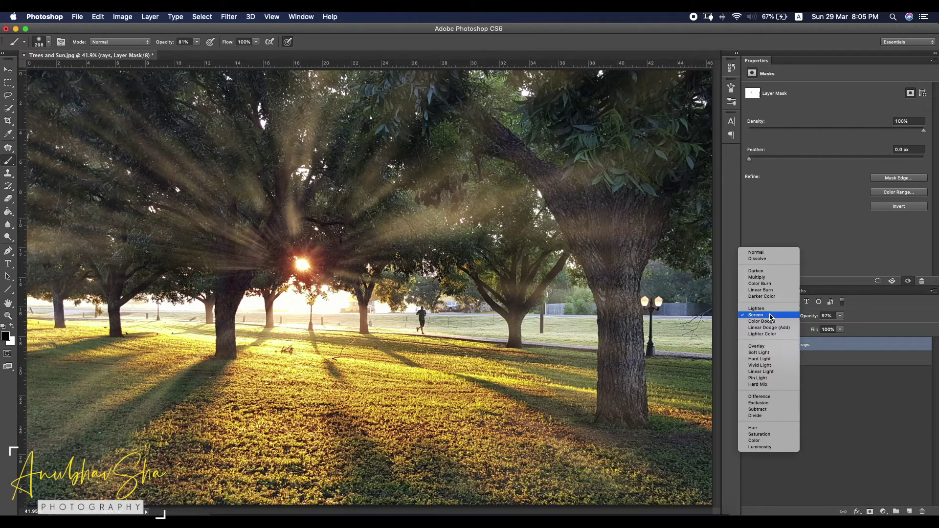
{"action": "left_click", "coordinate": [772, 325]}
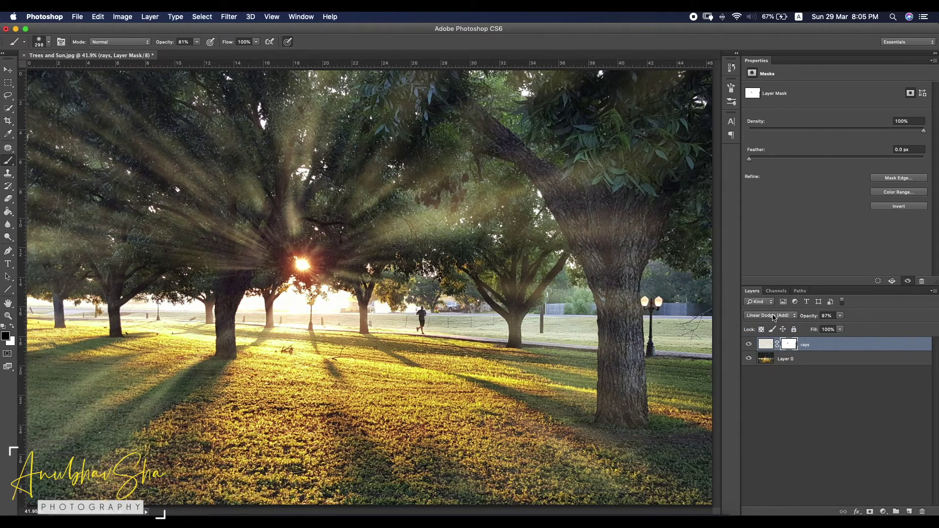
{"action": "left_click", "coordinate": [774, 317]}
{"action": "left_click", "coordinate": [773, 322]}
Step: Set the rays layer's blend mode to Color Dodge and its opacity to 48%
{"action": "left_click", "coordinate": [773, 317]}
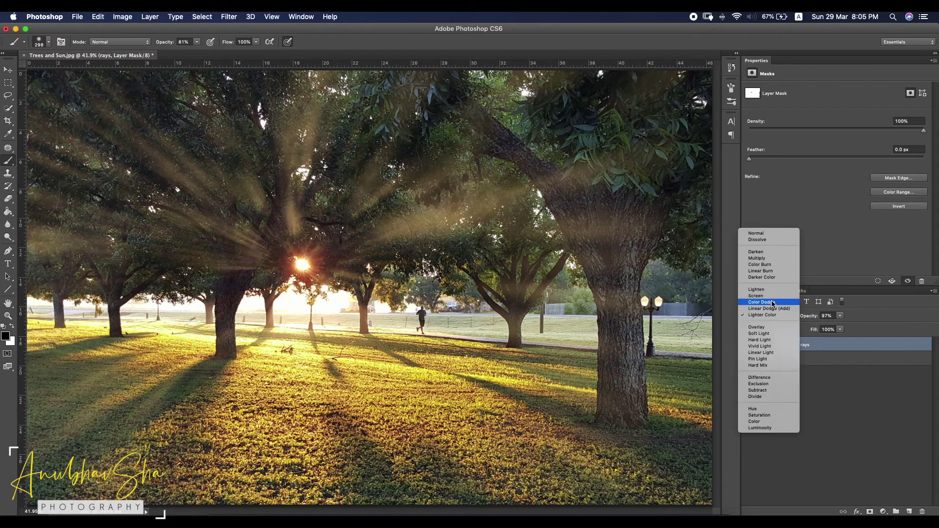
{"action": "left_click", "coordinate": [772, 304]}
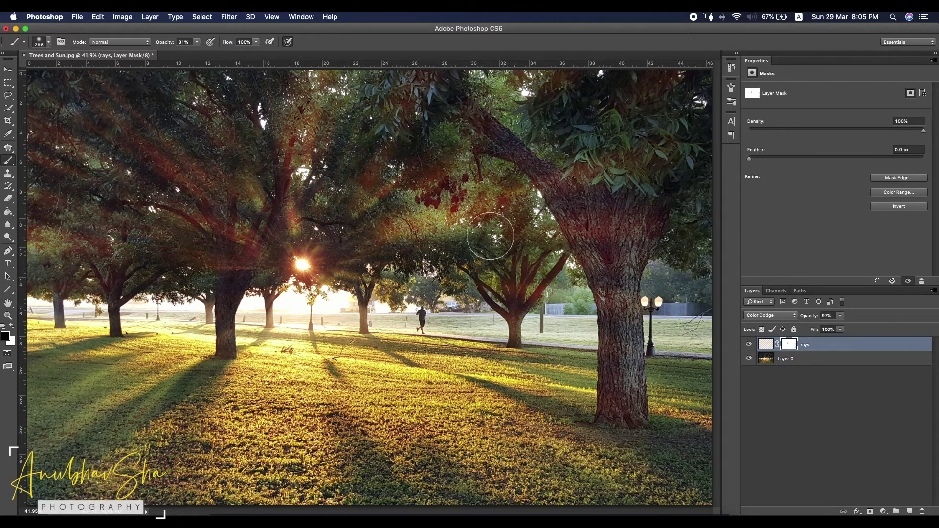
{"action": "left_click_drag", "start_coordinate": [815, 320], "coordinate": [809, 318]}
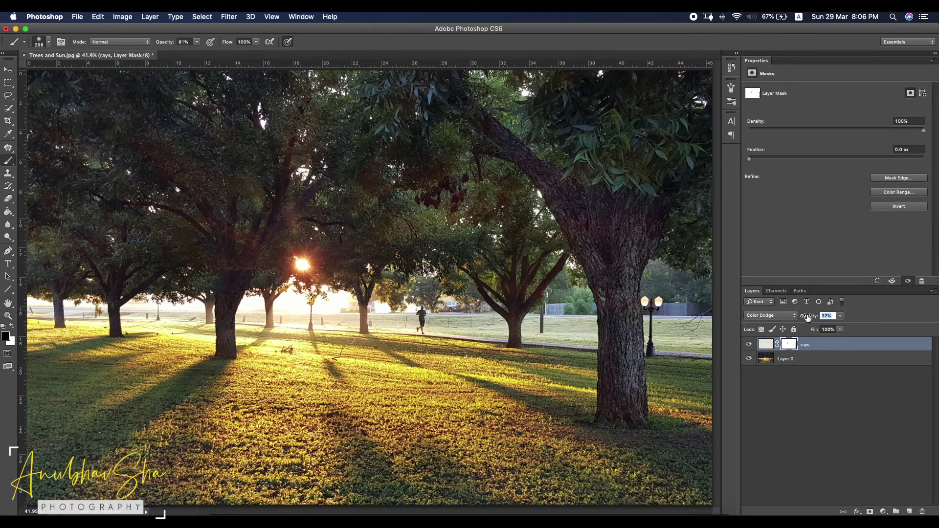
{"action": "left_click_drag", "start_coordinate": [809, 318], "coordinate": [813, 319]}
Step: Duplicate the rays layer and set the copy's blend mode to Screen
{"action": "left_click", "coordinate": [766, 344]}
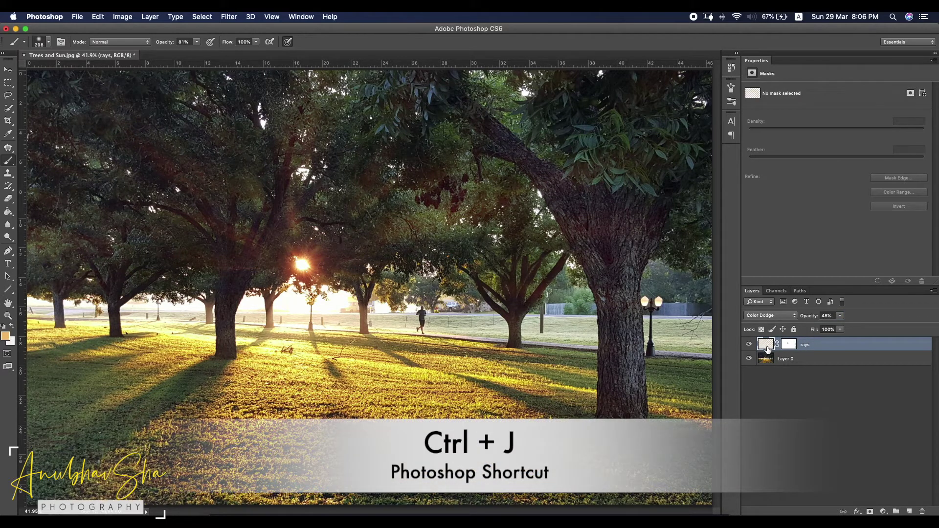
{"action": "key", "text": "super+j"}
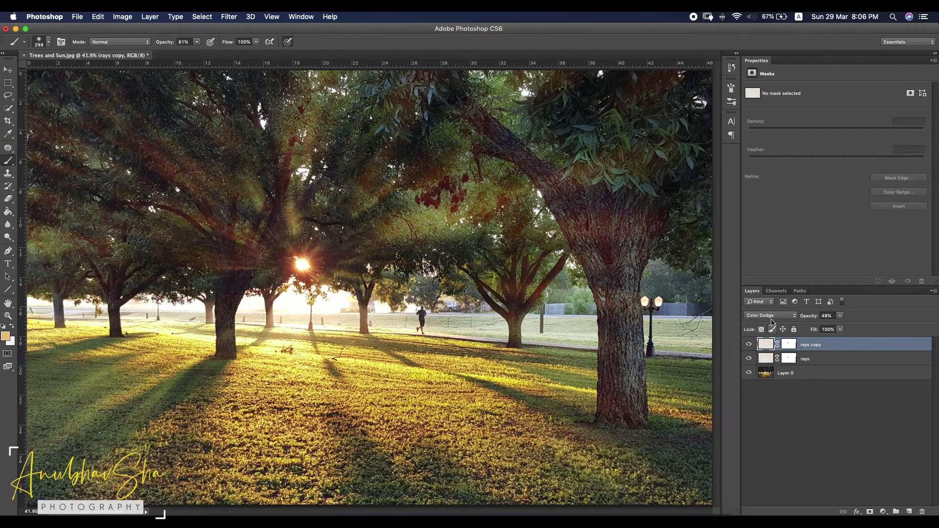
{"action": "left_click", "coordinate": [771, 315]}
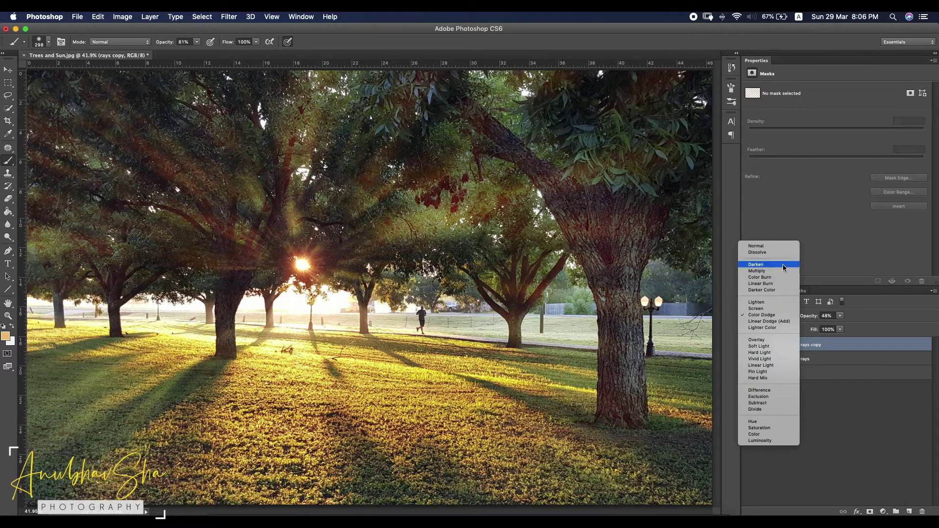
{"action": "left_click", "coordinate": [767, 308]}
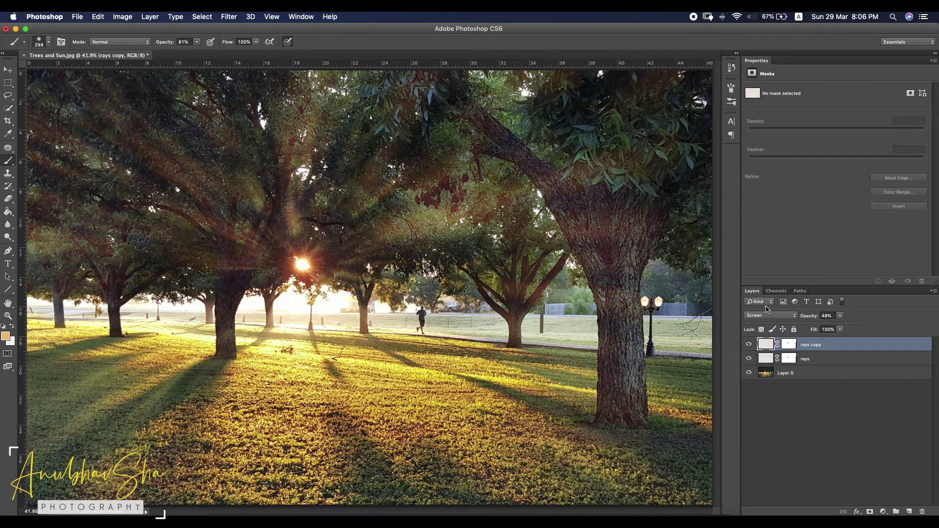
Step: Compare the photo with both ray layers hidden, with only the Color Dodge layer shown, and with both shown
{"action": "left_click", "coordinate": [748, 344]}
{"action": "left_click", "coordinate": [748, 358]}
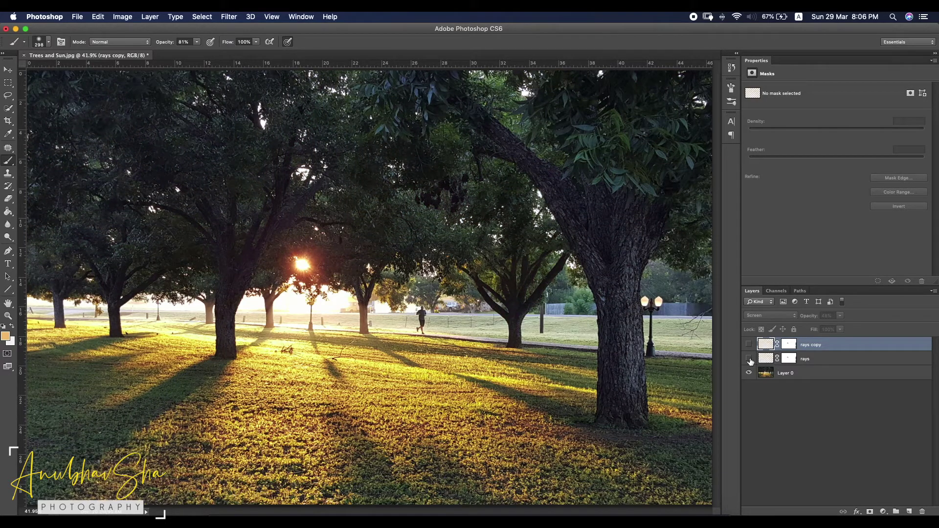
{"action": "left_click", "coordinate": [749, 359]}
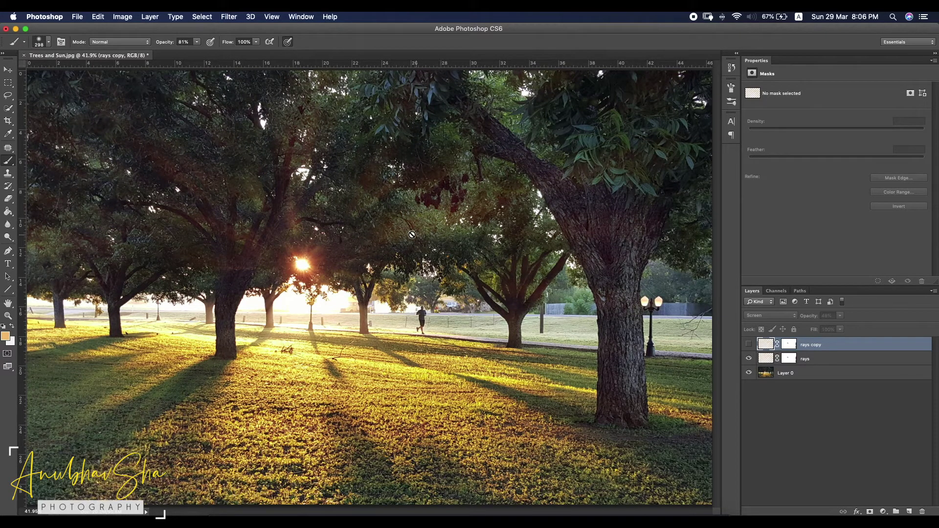
{"action": "left_click", "coordinate": [767, 361]}
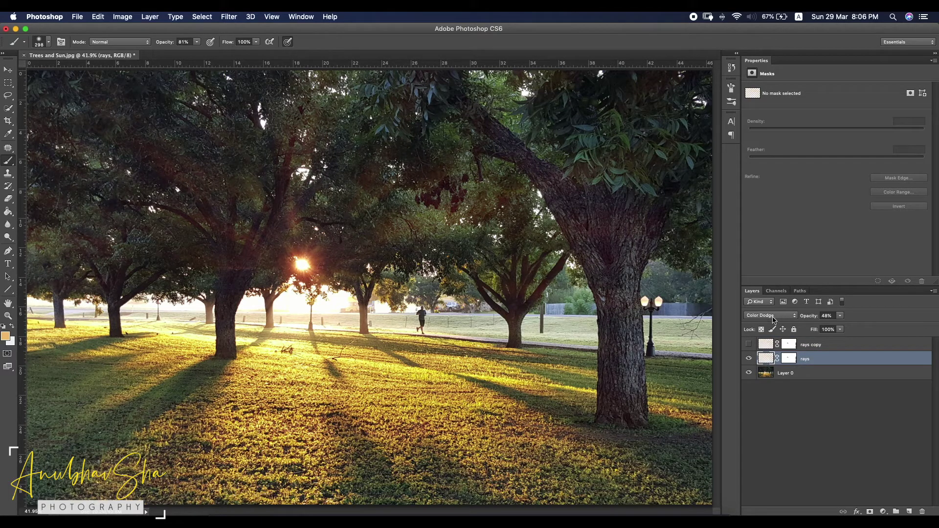
{"action": "left_click", "coordinate": [765, 346]}
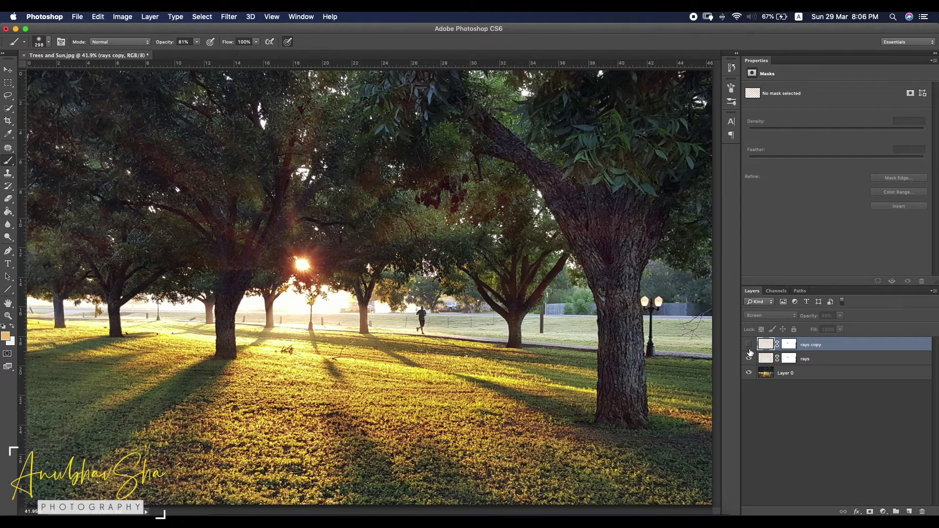
{"action": "left_click", "coordinate": [764, 360]}
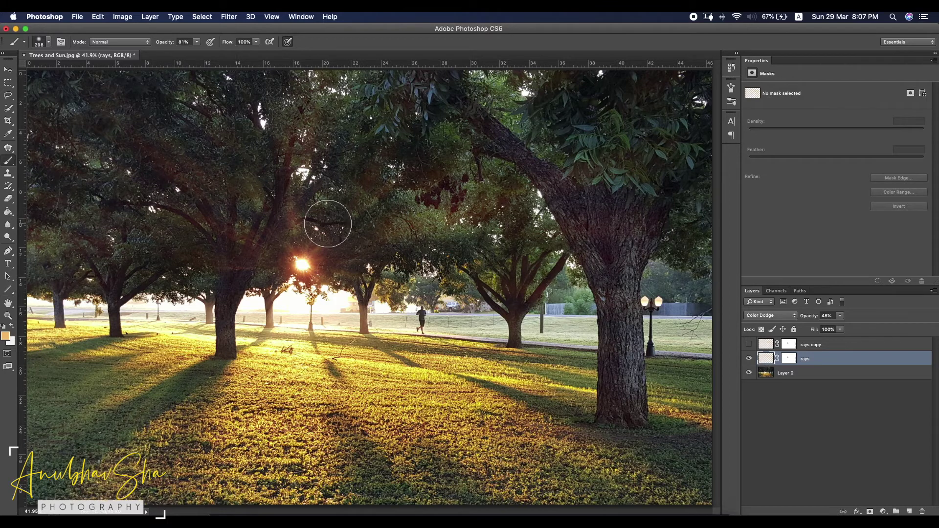
{"action": "left_click", "coordinate": [749, 345]}
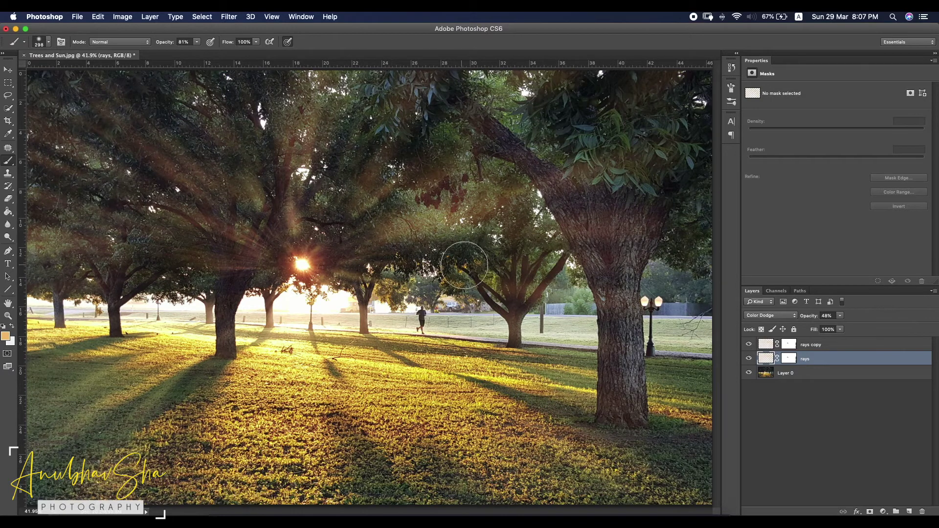
Step: Set the rays copy layer's opacity to 21% and group it with the rays layer
{"action": "left_click", "coordinate": [772, 339]}
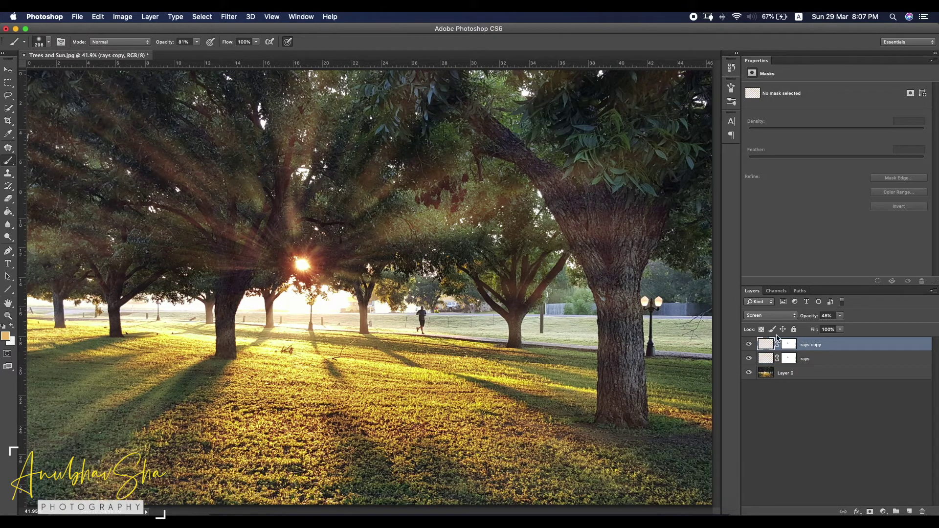
{"action": "left_click_drag", "start_coordinate": [812, 317], "coordinate": [807, 320]}
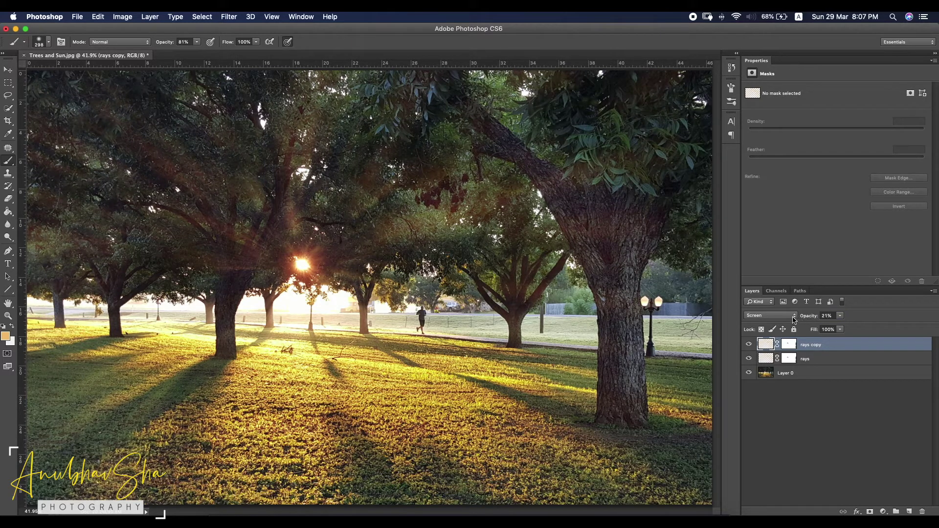
{"action": "left_click", "coordinate": [820, 362], "text": "shift"}
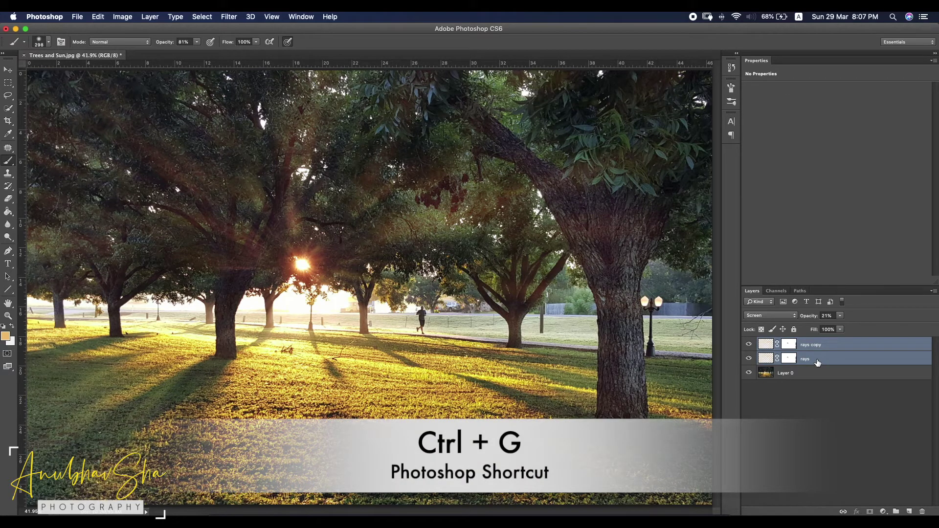
{"action": "key", "text": "ctrl+g"}
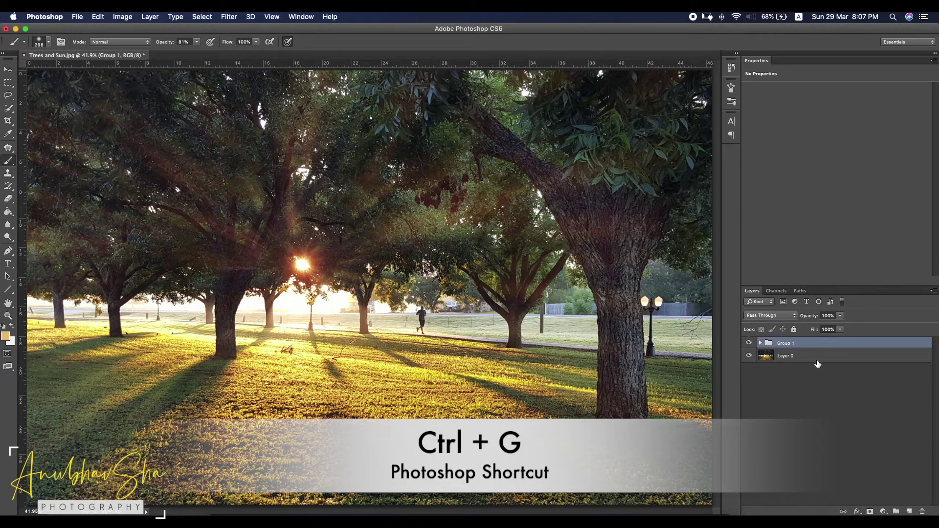
Step: Compare the photo with the group of ray layers hidden and shown
{"action": "left_click", "coordinate": [749, 344]}
{"action": "left_click", "coordinate": [750, 344]}
{"action": "left_click", "coordinate": [750, 344]}
{"action": "left_click", "coordinate": [750, 343]}
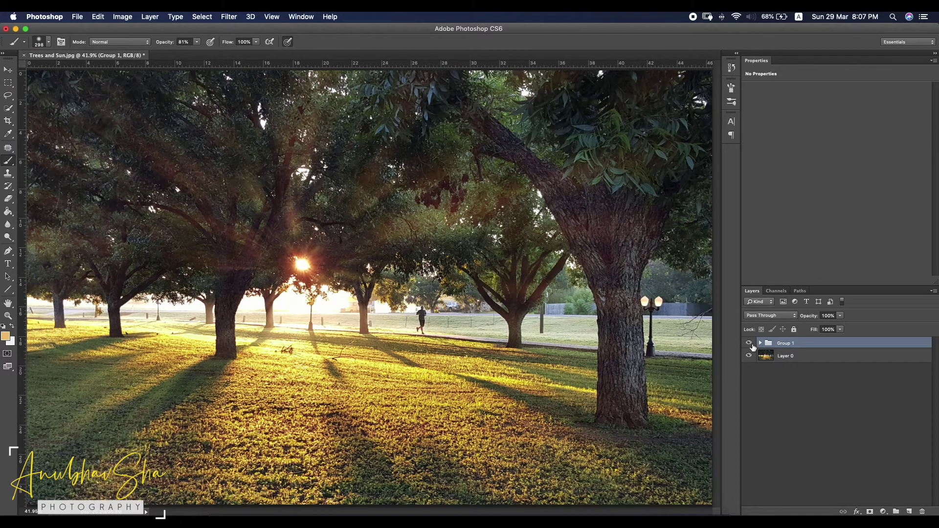